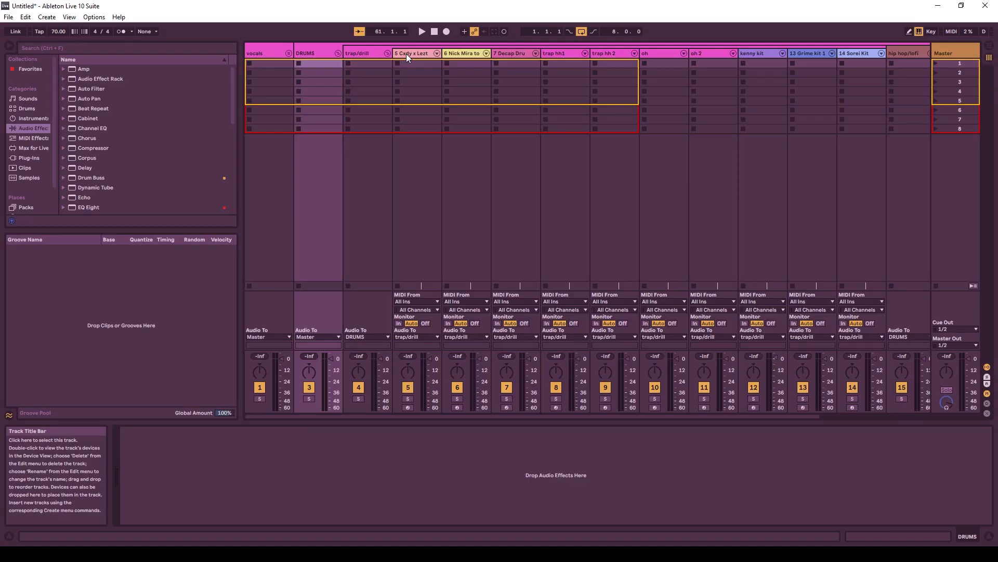
Open the arrangement timeline, arm the Decap Drums track and start recording.
{"action": "key", "text": "Tab"}
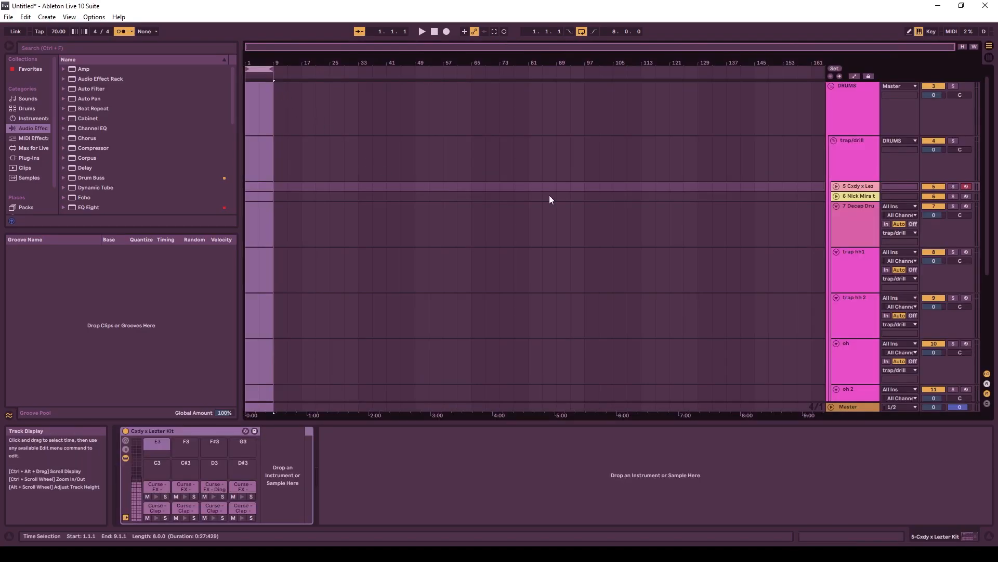
{"action": "left_click", "coordinate": [966, 206]}
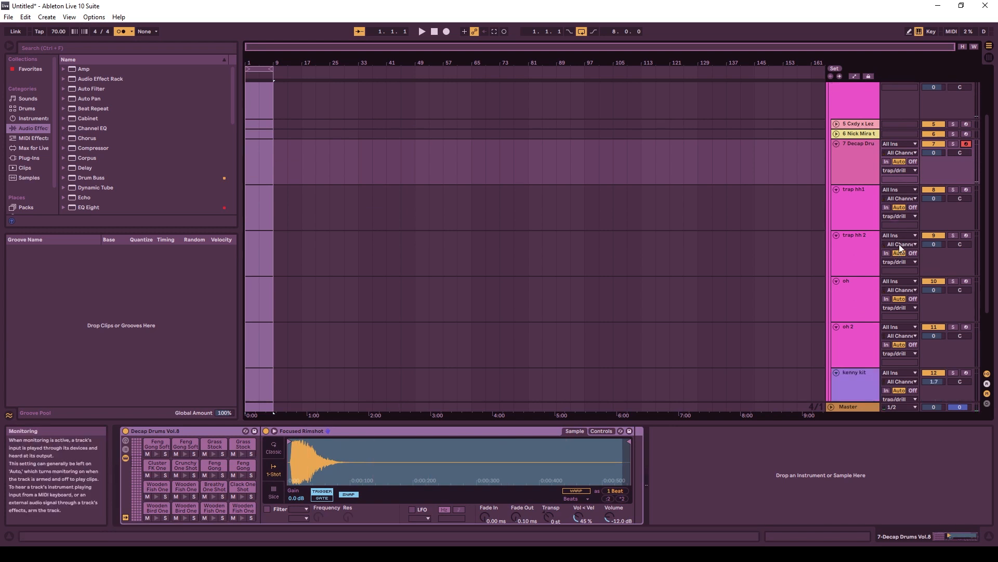
{"action": "left_click", "coordinate": [446, 32]}
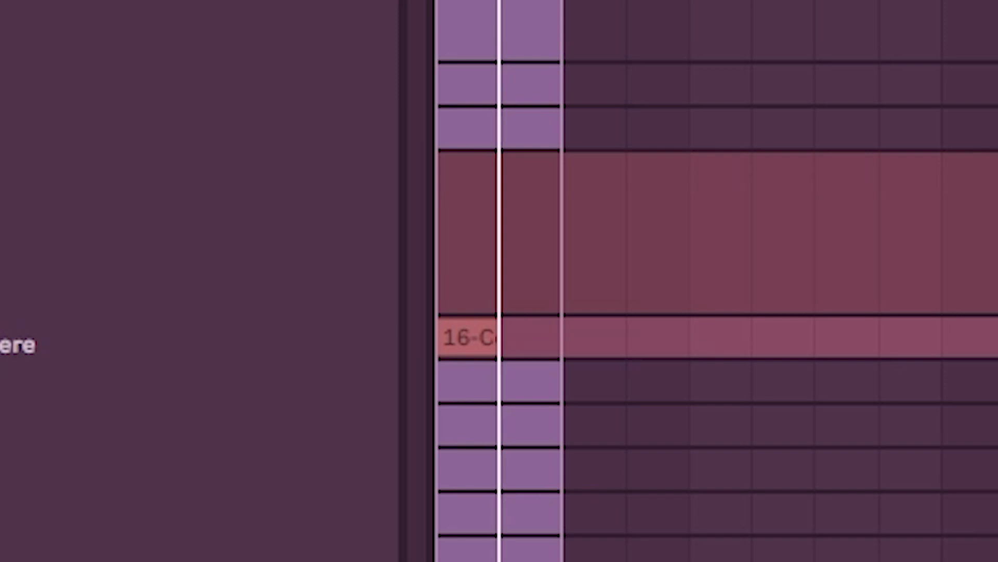
Set the feedback of the Delay on the Cookin Soul Boombap rack's SNARE FONK 1 to 61 %.
{"action": "scroll", "coordinate": [497, 280], "scroll_direction": "up", "scroll_amount": 2}
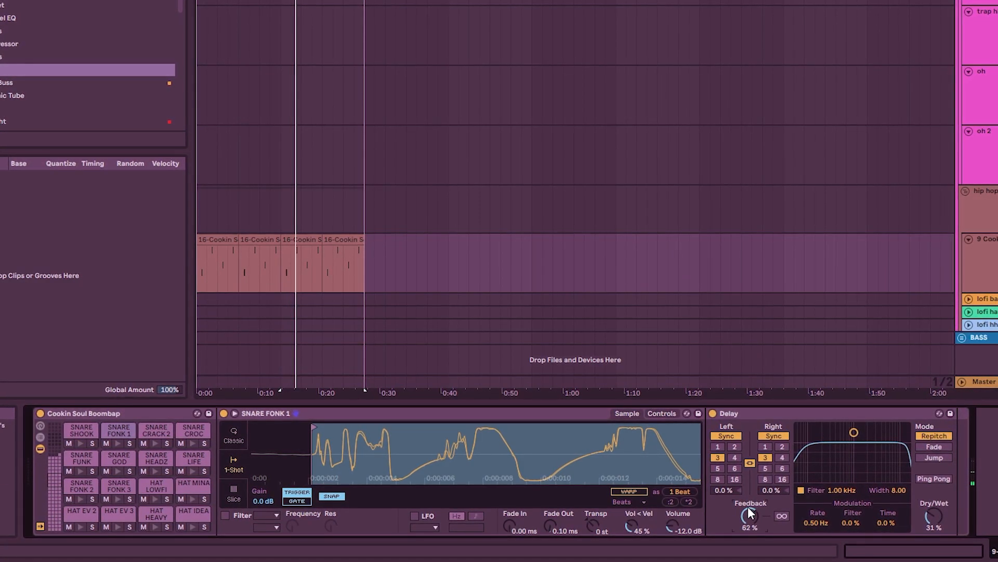
{"action": "mouse_move", "coordinate": [748, 507]}
{"action": "left_mouse_down"}
{"action": "mouse_move", "coordinate": [747, 489]}
{"action": "mouse_move", "coordinate": [749, 513]}
{"action": "left_mouse_up"}
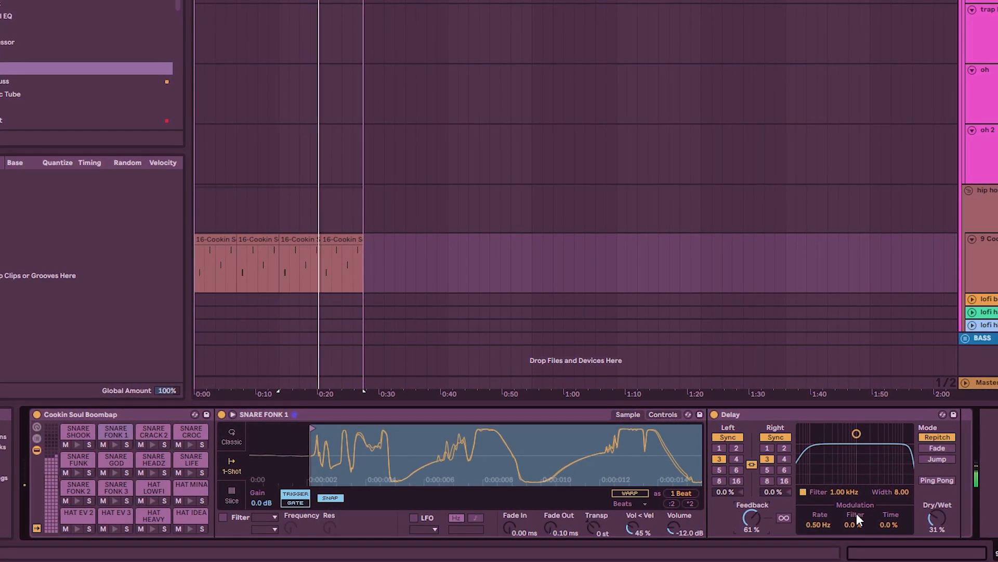
{"action": "left_click_drag", "start_coordinate": [754, 517], "coordinate": [754, 517]}
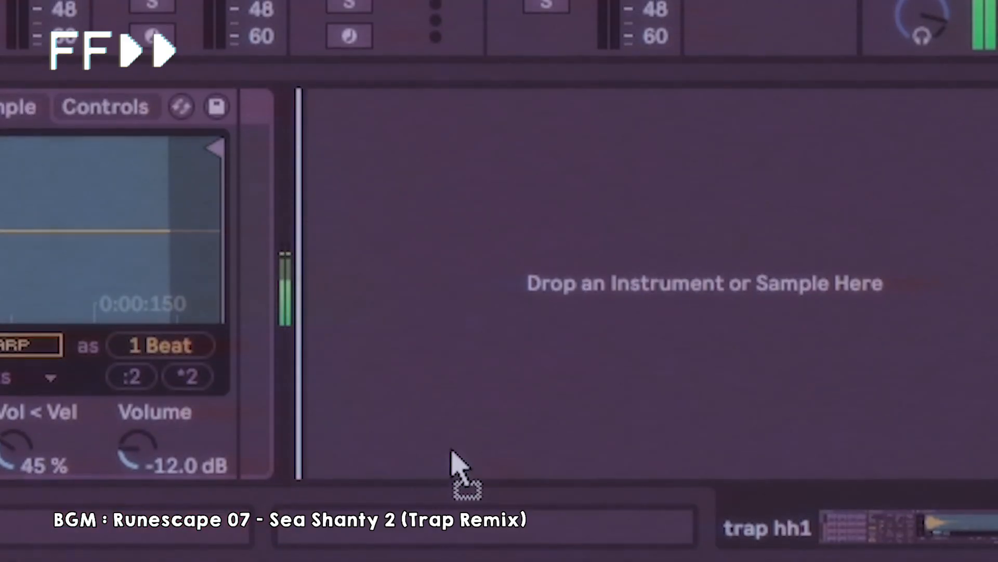
Add an Auto Pan effect to the trap hh1 track with 31.7 % amount, 61.1 % shape and the sawtooth waveform.
{"action": "left_click_drag", "start_coordinate": [457, 468], "coordinate": [428, 319]}
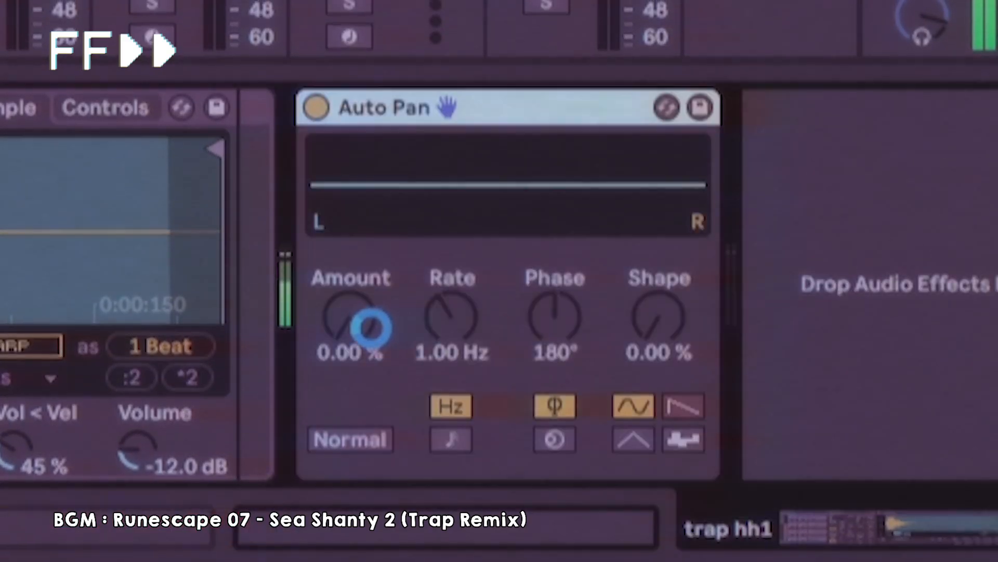
{"action": "left_click_drag", "start_coordinate": [367, 329], "coordinate": [544, 395]}
{"action": "left_click", "coordinate": [673, 409]}
{"action": "left_click_drag", "start_coordinate": [658, 318], "coordinate": [658, 182]}
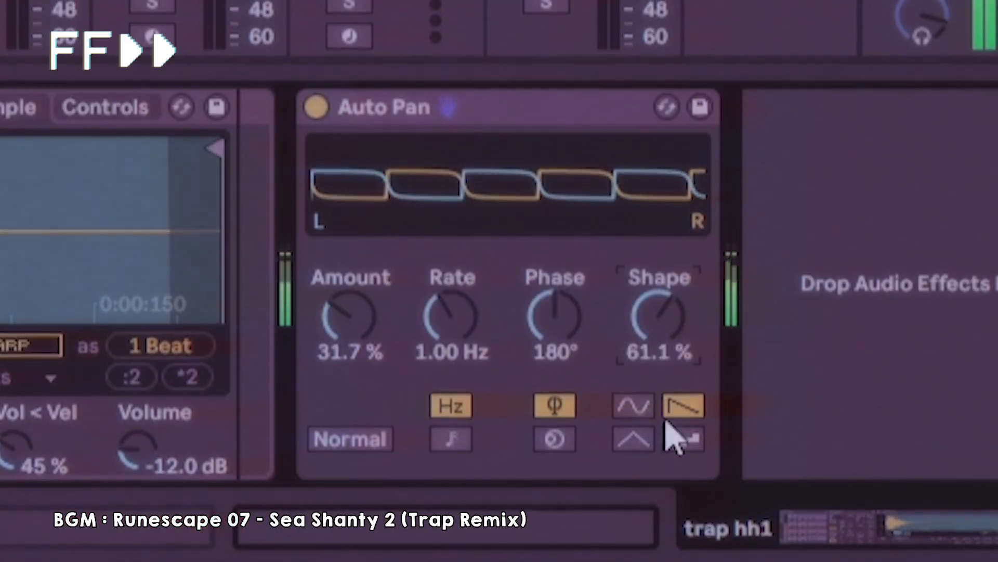
Switch the Auto Pan to a sine waveform and a tempo-synced rate of 1/2, and adjust its amount and shape.
{"action": "left_click", "coordinate": [633, 406]}
{"action": "left_click_drag", "start_coordinate": [348, 316], "coordinate": [348, 234]}
{"action": "left_click", "coordinate": [451, 438]}
{"action": "left_click_drag", "start_coordinate": [451, 316], "coordinate": [451, 262]}
{"action": "left_click_drag", "start_coordinate": [349, 316], "coordinate": [349, 289]}
{"action": "left_click_drag", "start_coordinate": [445, 325], "coordinate": [438, 305]}
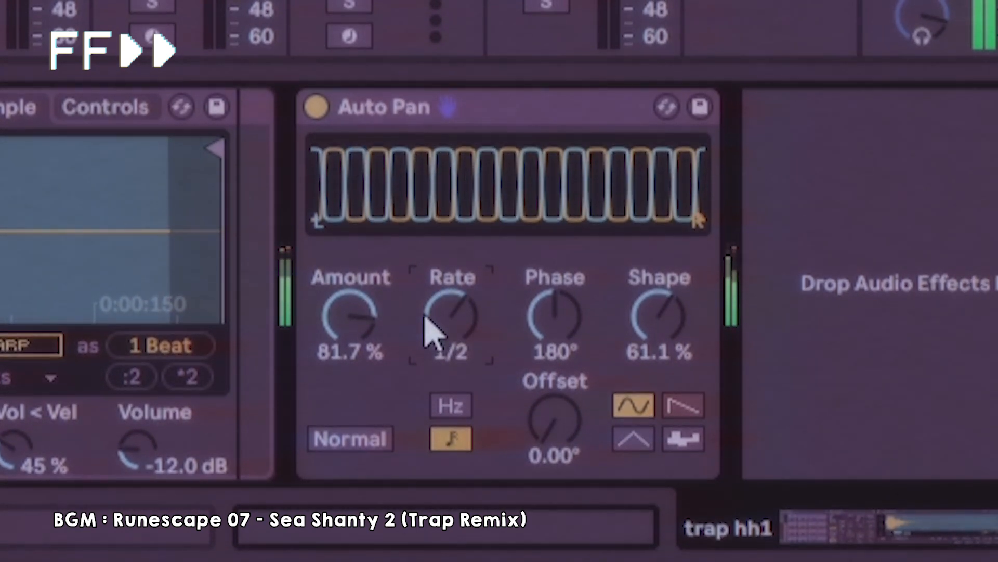
{"action": "left_click_drag", "start_coordinate": [348, 315], "coordinate": [348, 364]}
{"action": "left_click_drag", "start_coordinate": [621, 307], "coordinate": [622, 359]}
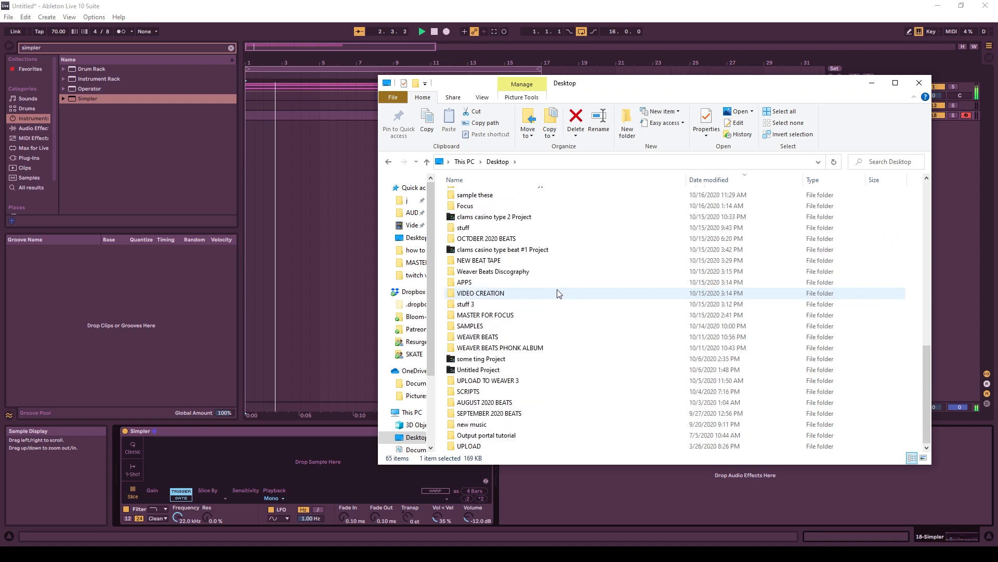
Load "12 - Imogen Heap - The Moment I Said It" from the desktop folder "sample these" into the Simpler.
{"action": "scroll", "coordinate": [558, 294], "scroll_direction": "up", "scroll_amount": 5}
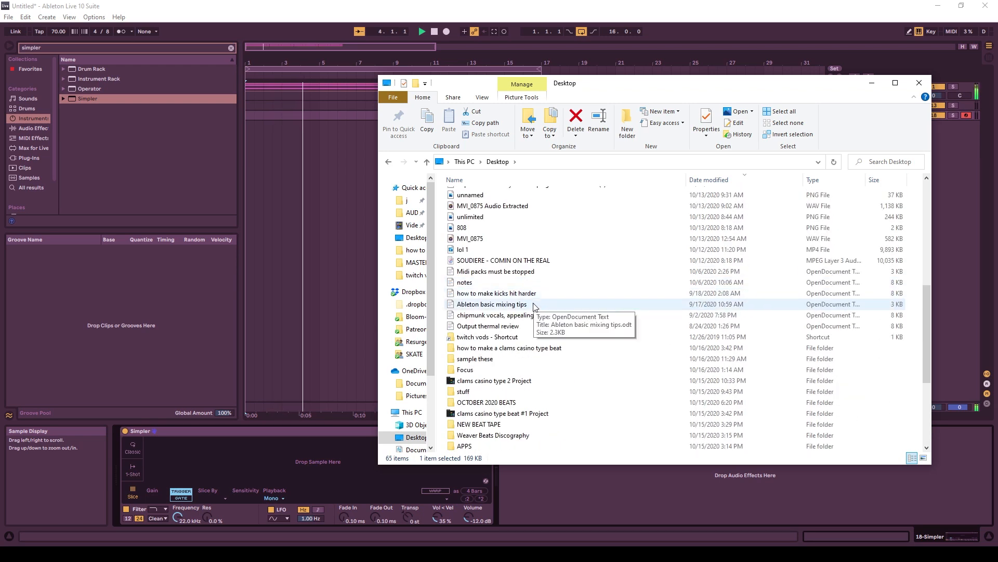
{"action": "double_click", "coordinate": [558, 359]}
{"action": "left_click_drag", "start_coordinate": [551, 228], "coordinate": [279, 439]}
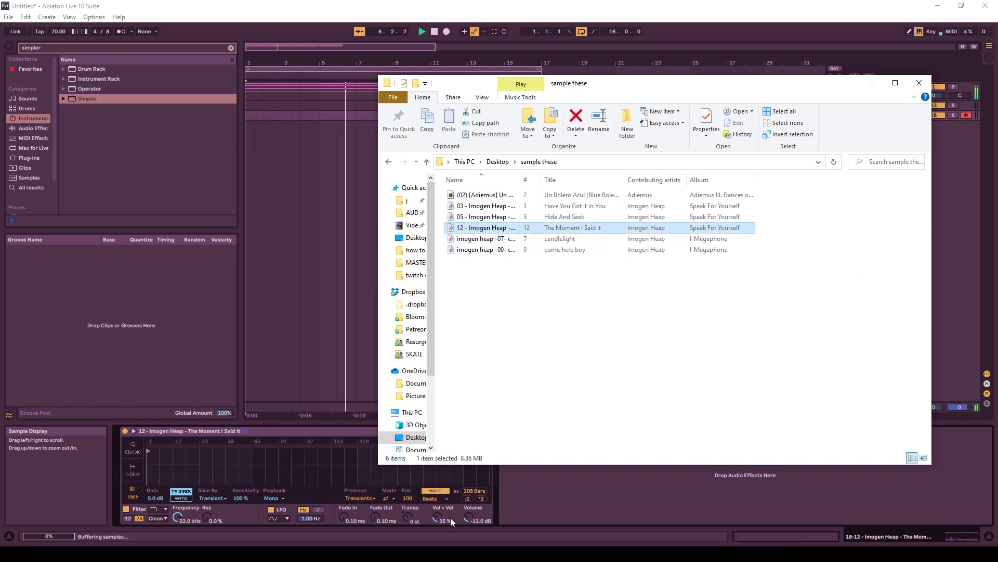
{"action": "left_click", "coordinate": [566, 514]}
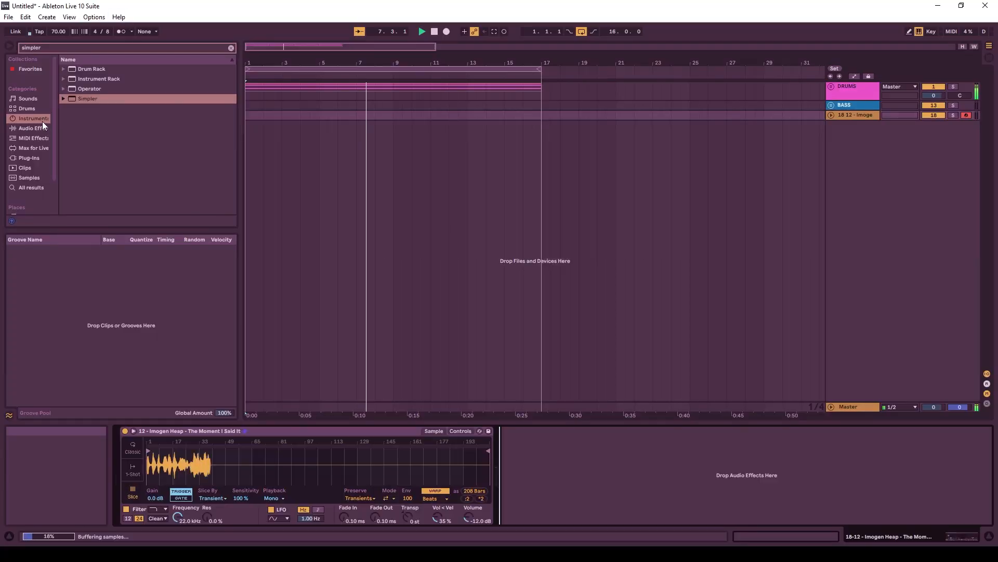
Find the Delay effect, add it after the Simpler, and move the sample's end marker earlier.
{"action": "left_click", "coordinate": [50, 46]}
{"action": "type", "text": "delay"}
{"action": "left_click_drag", "start_coordinate": [76, 79], "coordinate": [566, 451]}
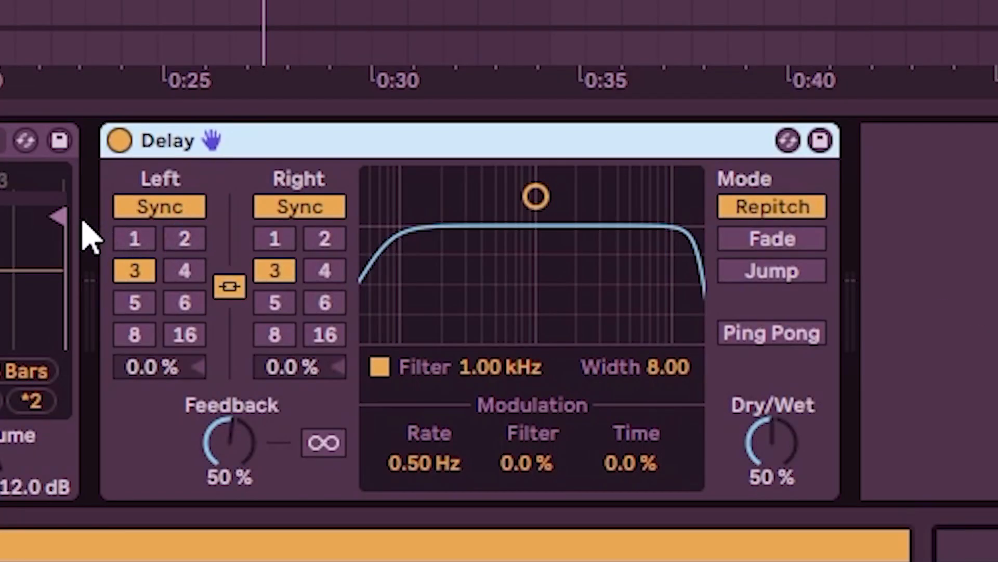
{"action": "left_click_drag", "start_coordinate": [48, 212], "coordinate": [1, 210]}
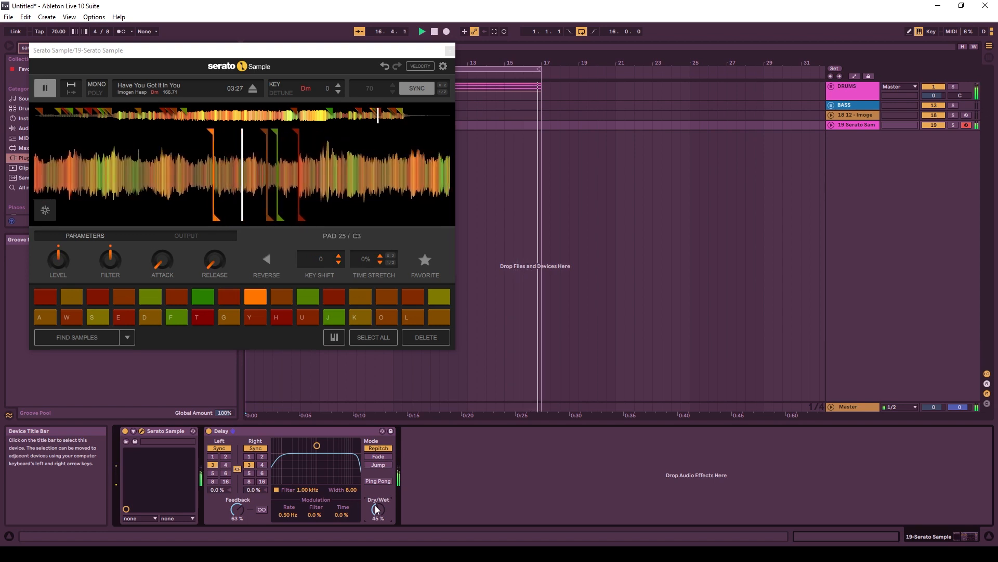
Start recording the Serato Sample performance into the arrangement.
{"action": "key", "text": "F9"}
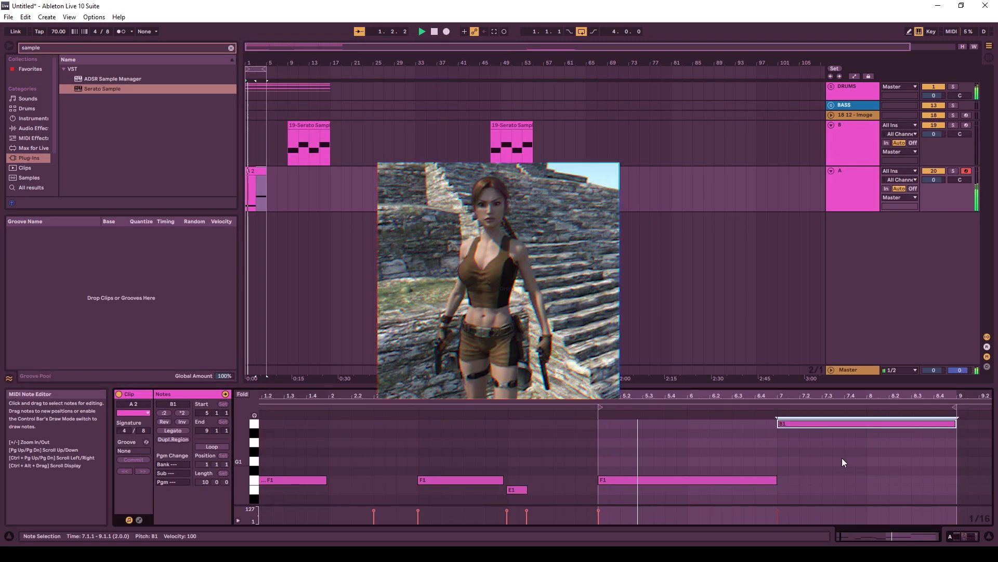
Duplicate the clip at the start of track A and extend the arrangement loop to bar 17.
{"action": "left_click_drag", "start_coordinate": [812, 454], "coordinate": [797, 419]}
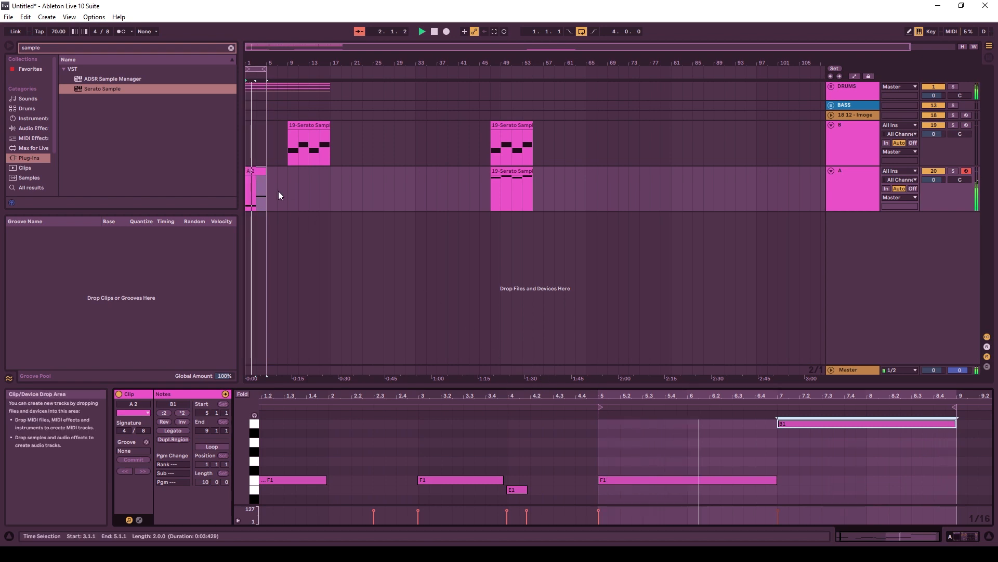
{"action": "left_click", "coordinate": [250, 170]}
{"action": "key", "text": "ctrl+d"}
{"action": "left_click_drag", "start_coordinate": [265, 69], "coordinate": [331, 69]}
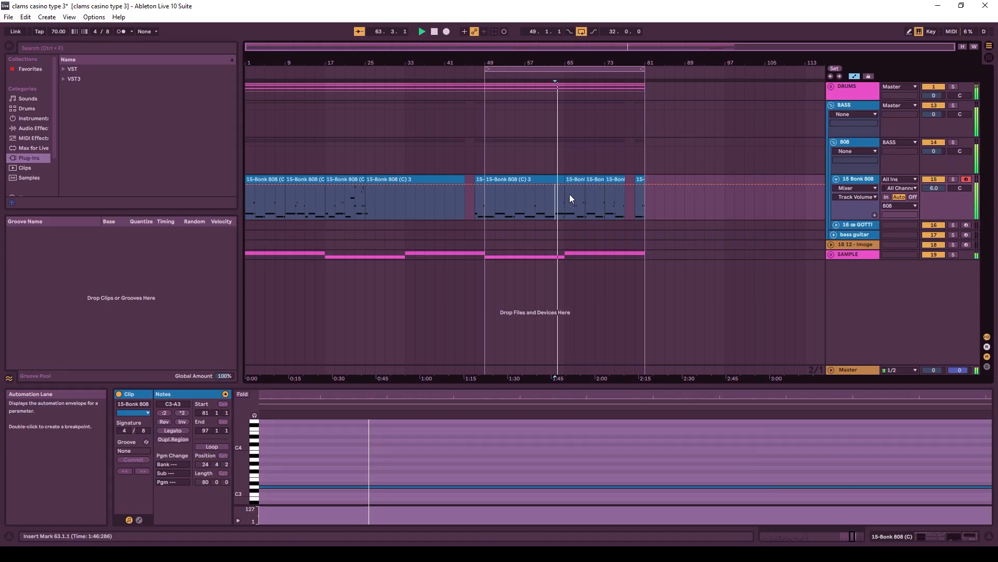
Delete the short high notes around clip bar 89 from the Bonk 808 clip that starts at arrangement bar 65.
{"action": "left_click", "coordinate": [569, 181]}
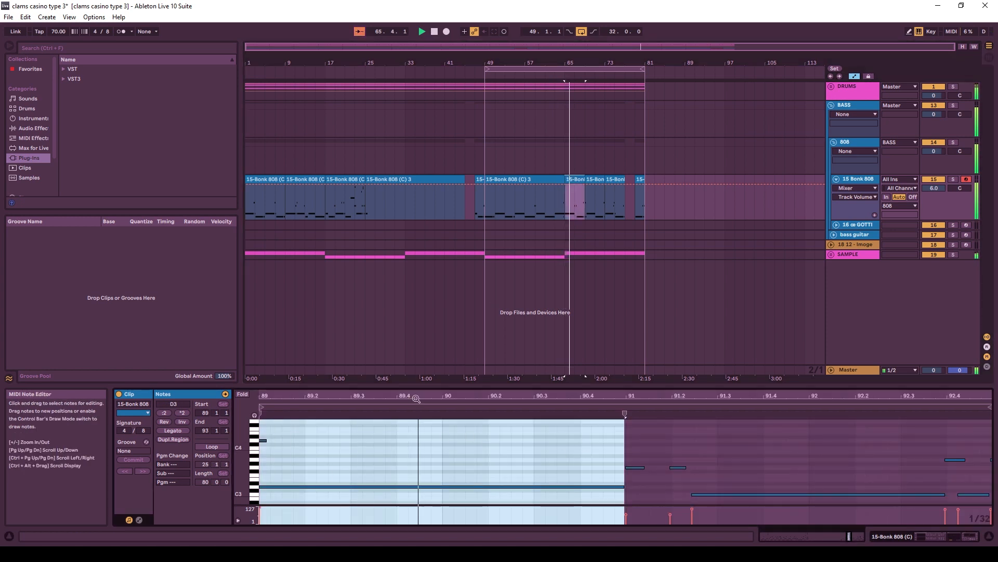
{"action": "left_click_drag", "start_coordinate": [416, 399], "coordinate": [416, 385]}
{"action": "left_click", "coordinate": [384, 458]}
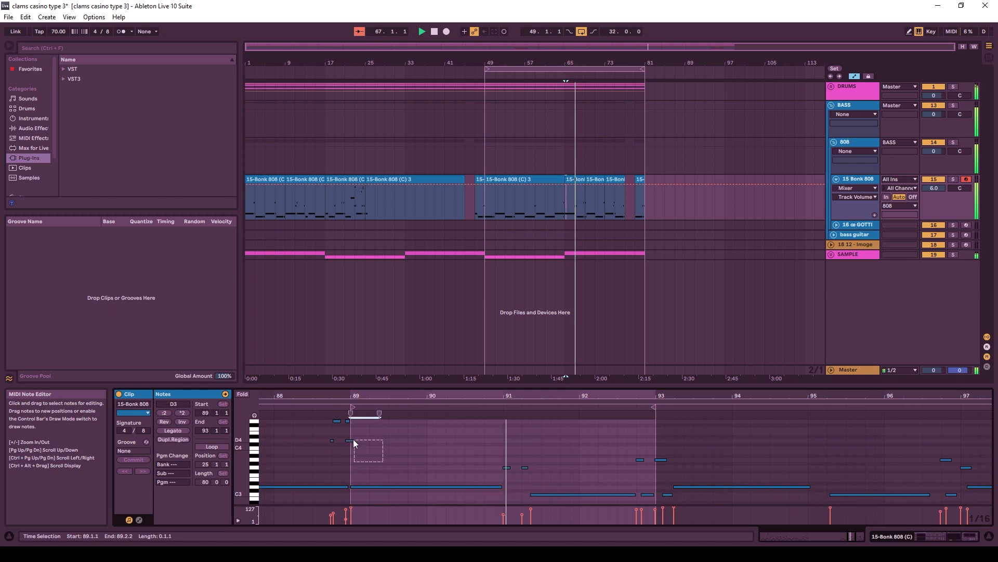
{"action": "left_click_drag", "start_coordinate": [356, 441], "coordinate": [327, 420]}
{"action": "key", "text": "Delete"}
Play the Bonk 808 part from bar 65 and from bar 63, and open its clip for note editing.
{"action": "left_click", "coordinate": [566, 204]}
{"action": "key", "text": "space"}
{"action": "key", "text": "space"}
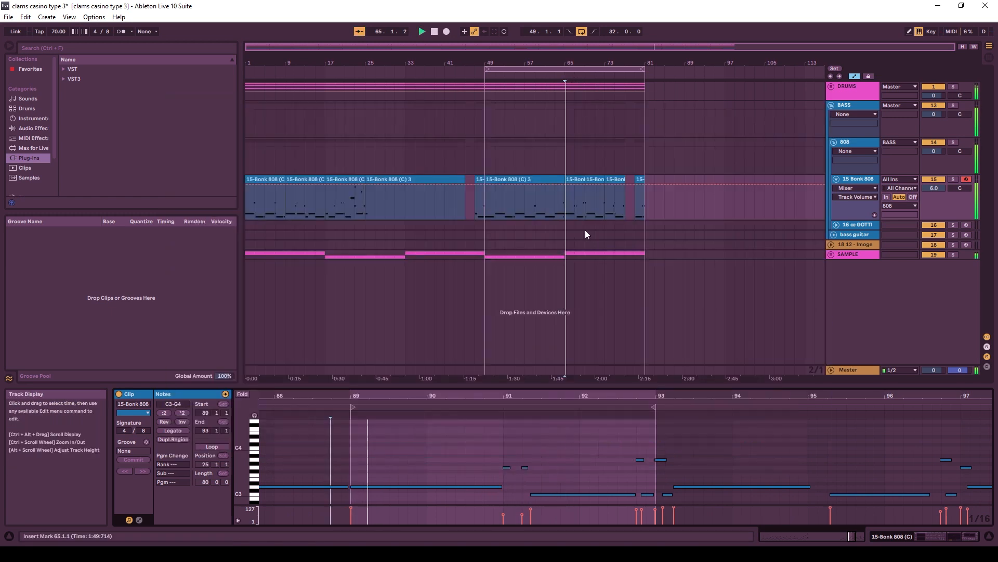
{"action": "left_click", "coordinate": [556, 207]}
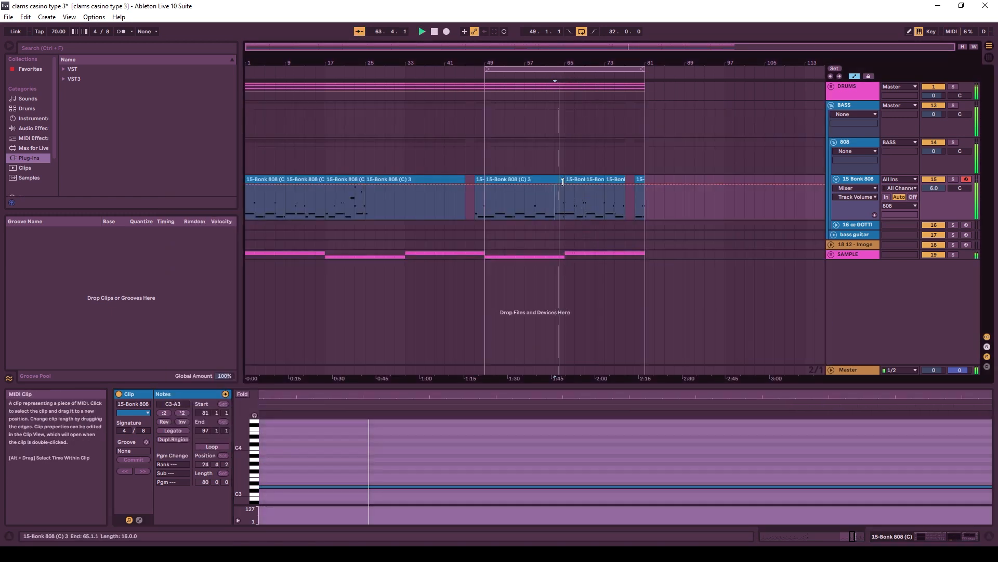
{"action": "double_click", "coordinate": [563, 180]}
{"action": "left_click", "coordinate": [879, 438]}
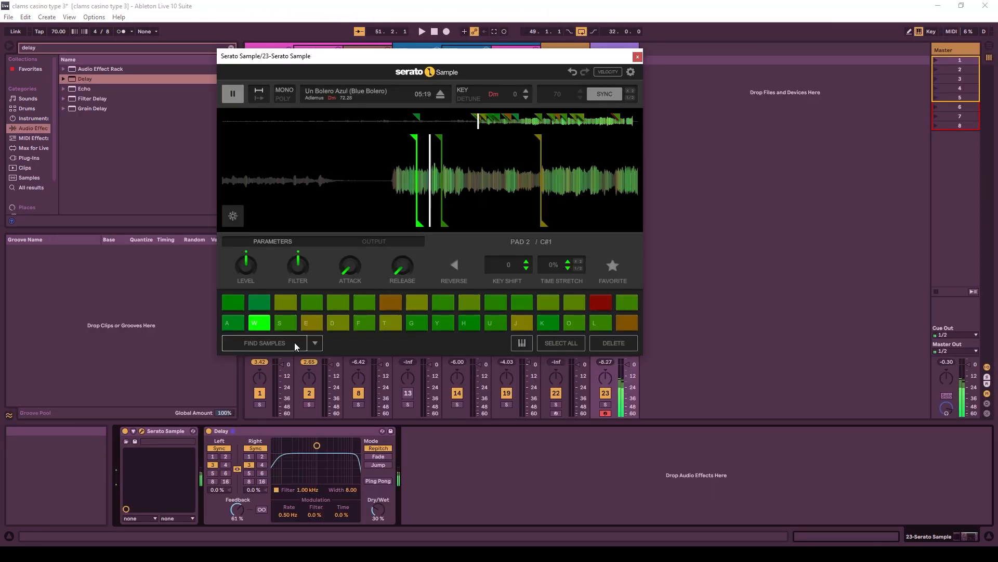
Audition the lower pads of the Un Bolero Azul sample in Serato Sample, shifting the keyboard octave down.
{"action": "key", "text": "d"}
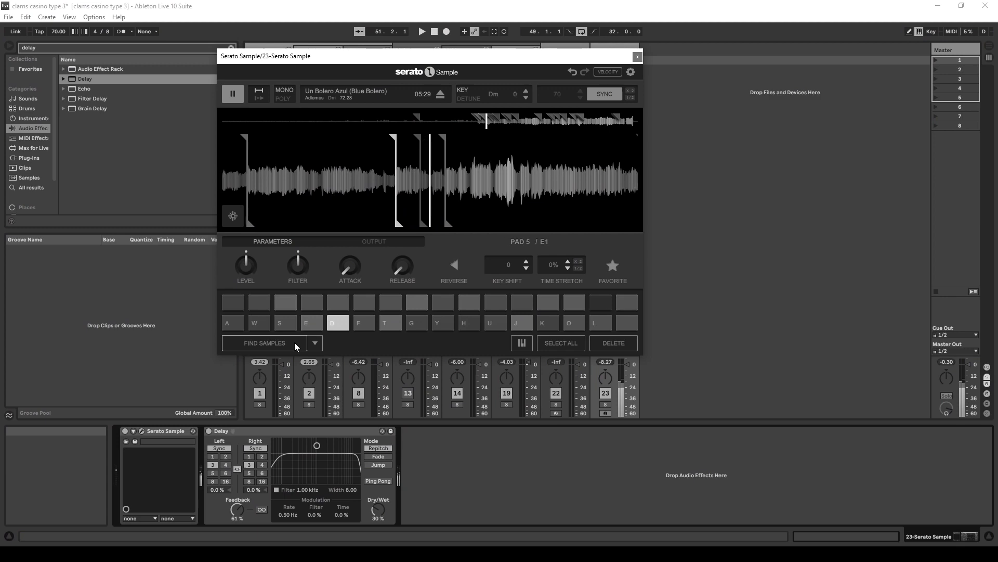
{"action": "key", "text": "s"}
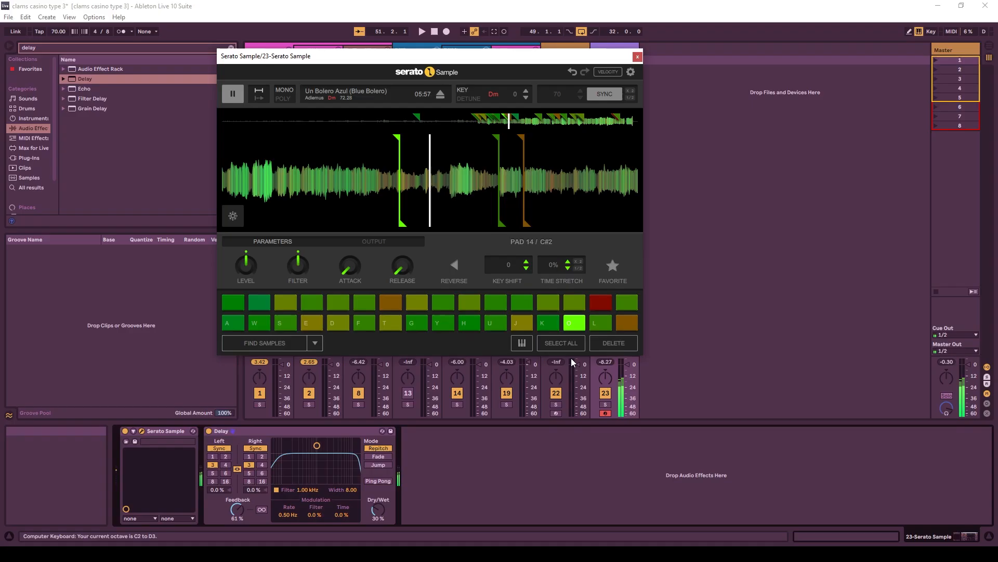
{"action": "key", "text": "f"}
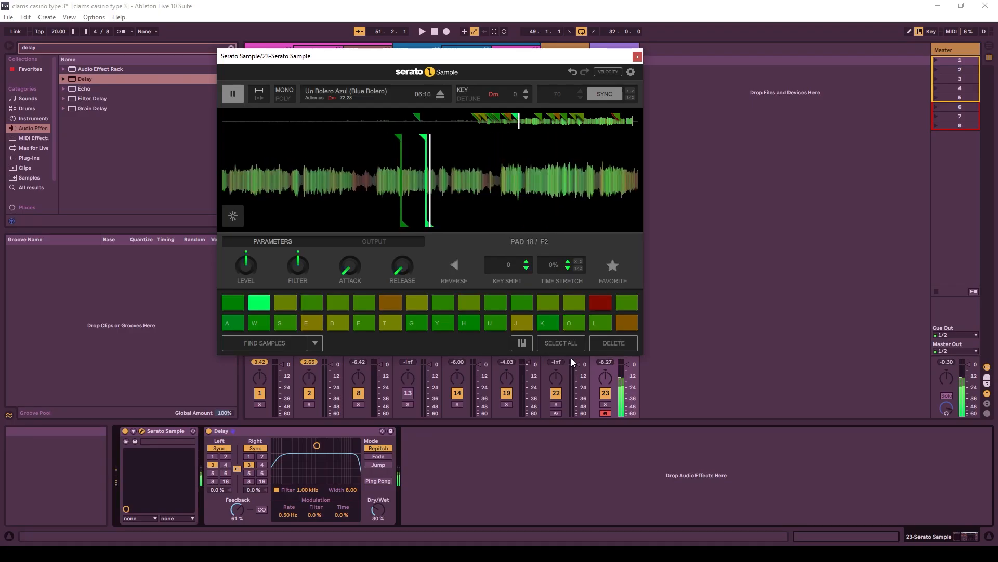
{"action": "key", "text": "p"}
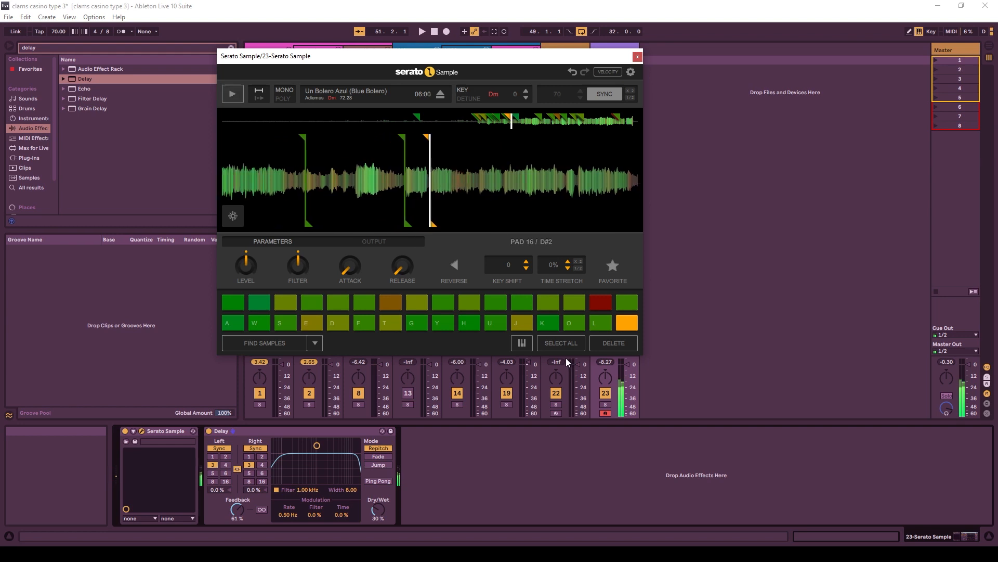
{"action": "key", "text": "g"}
{"action": "key", "text": "z"}
{"action": "key", "text": "d"}
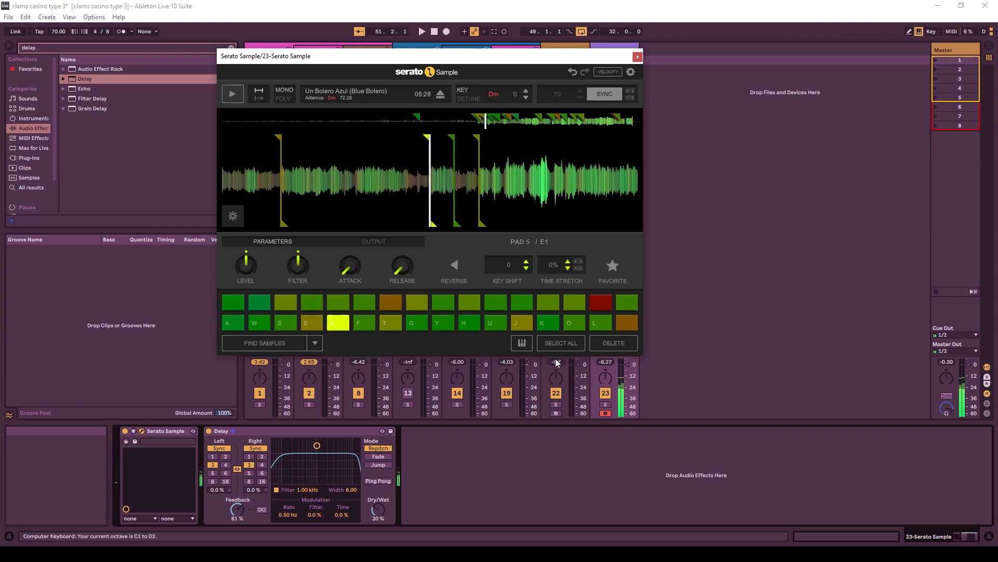
{"action": "key", "text": "g"}
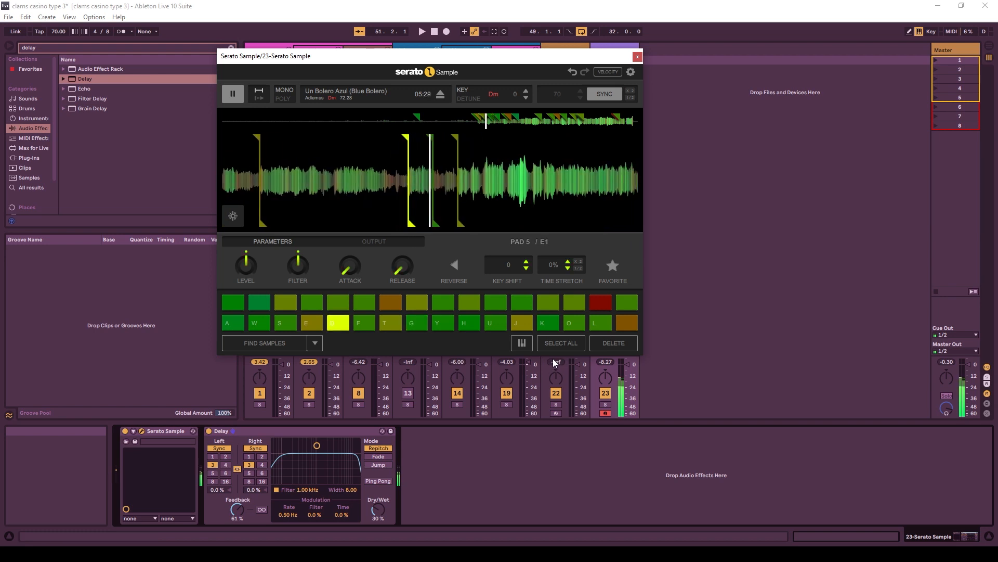
{"action": "key", "text": "j"}
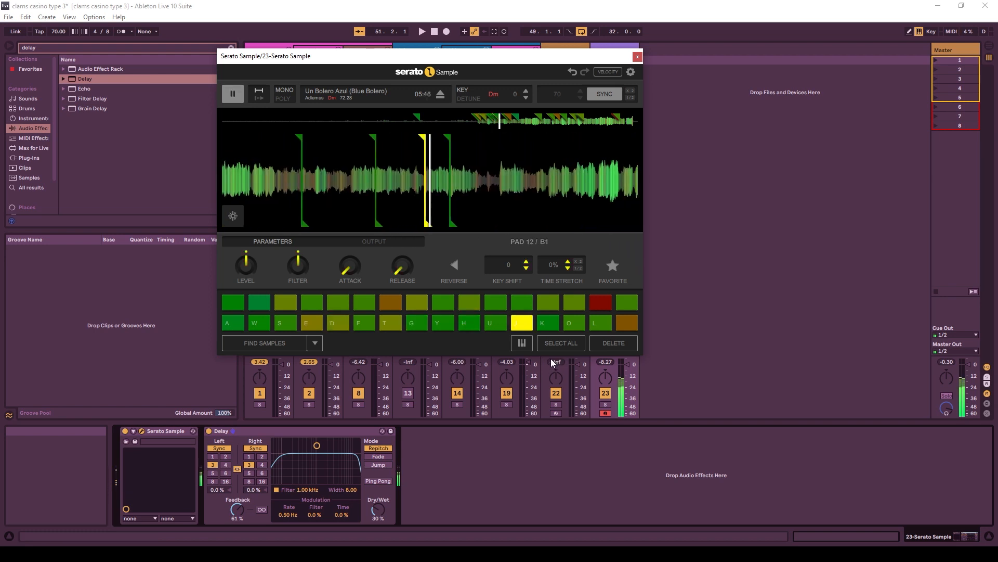
Raise the computer keyboard by two octaves and audition the Serato Sample pads between 25 and 30.
{"action": "key", "text": "x"}
{"action": "key", "text": "x"}
{"action": "key", "text": "d"}
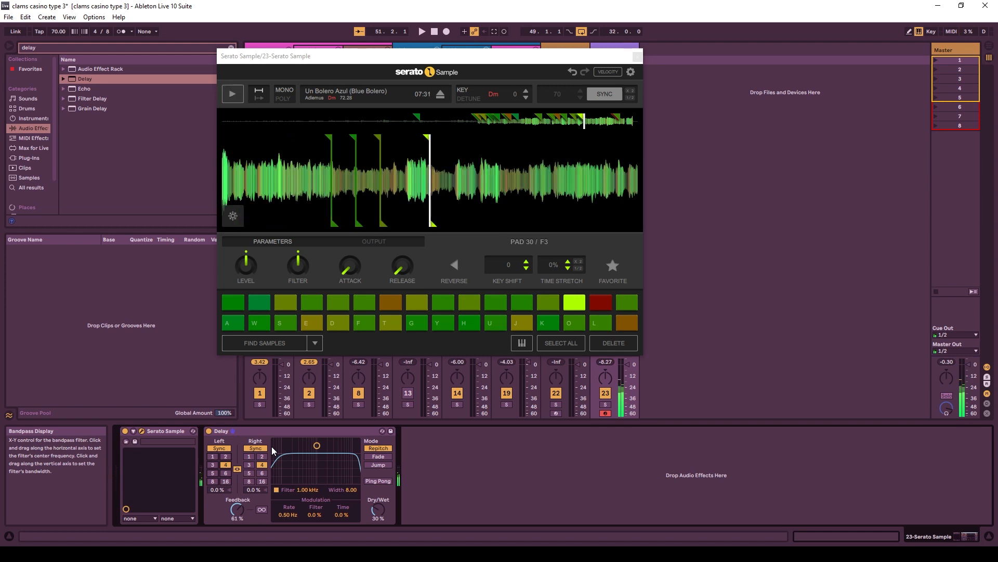
{"action": "key", "text": "f"}
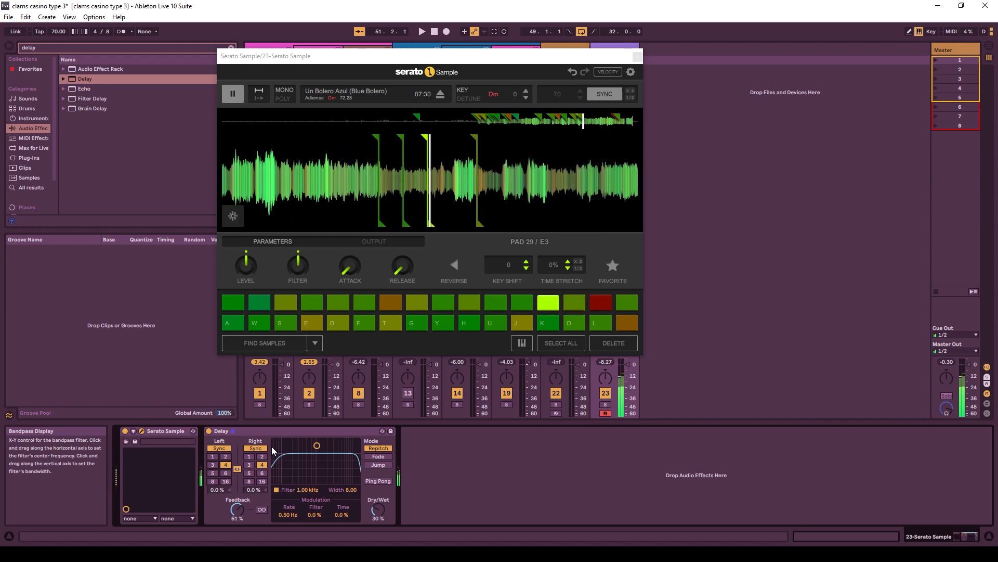
{"action": "key", "text": "e"}
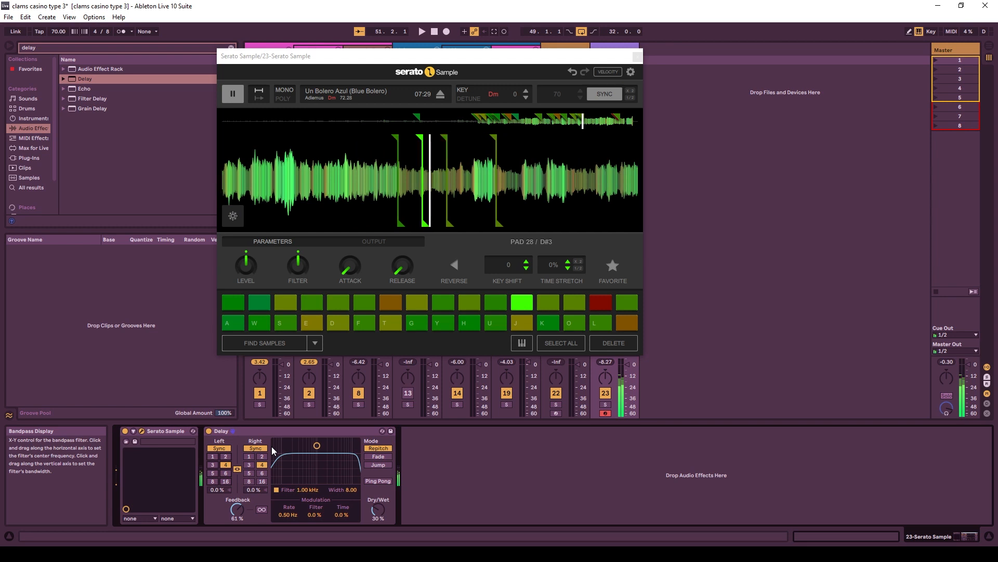
{"action": "key", "text": "w"}
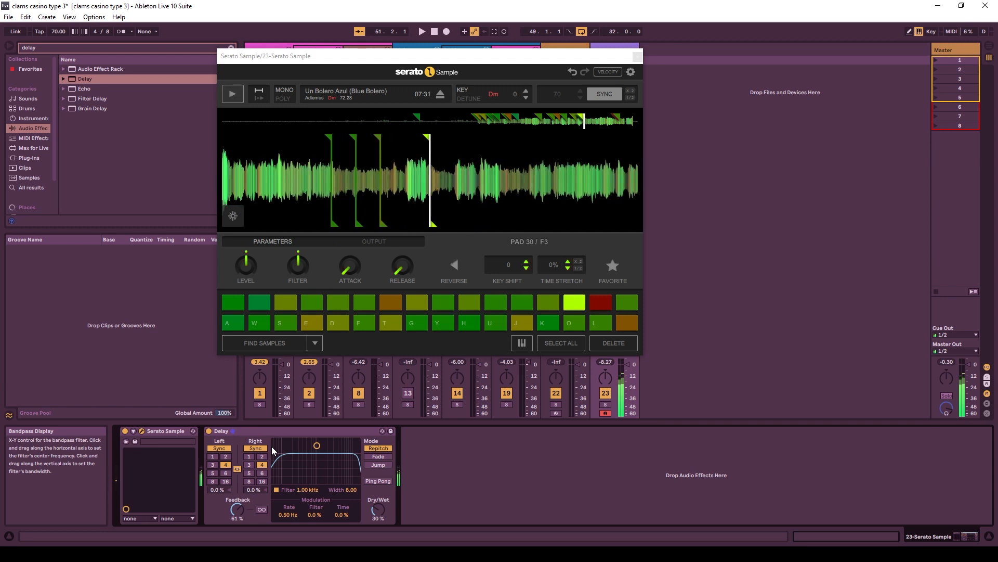
{"action": "key", "text": "a"}
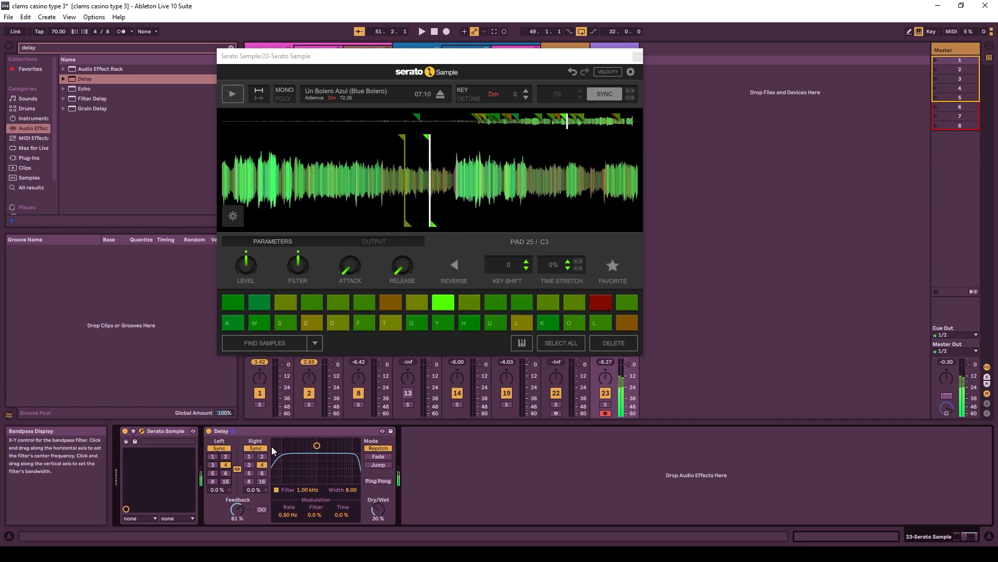
Audition further pads of the Un Bolero Azul sample in Serato Sample.
{"action": "key", "text": "f"}
{"action": "key", "text": "q"}
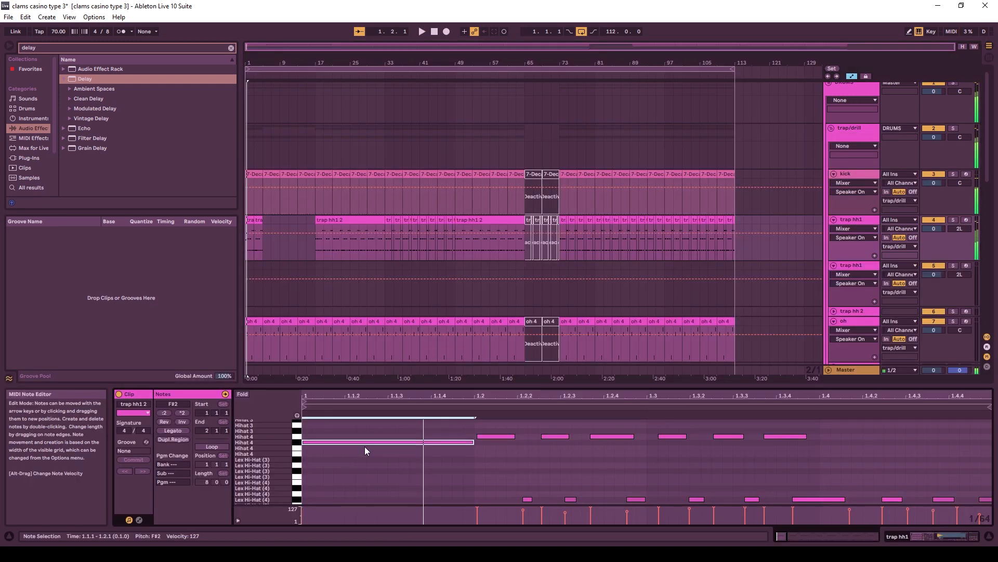
In the trap hh1 2 clip, delete the short hi-hat notes on beat 1.2, lengthen the opening F#2 note to 1.2.3 and replay it.
{"action": "key", "text": "space"}
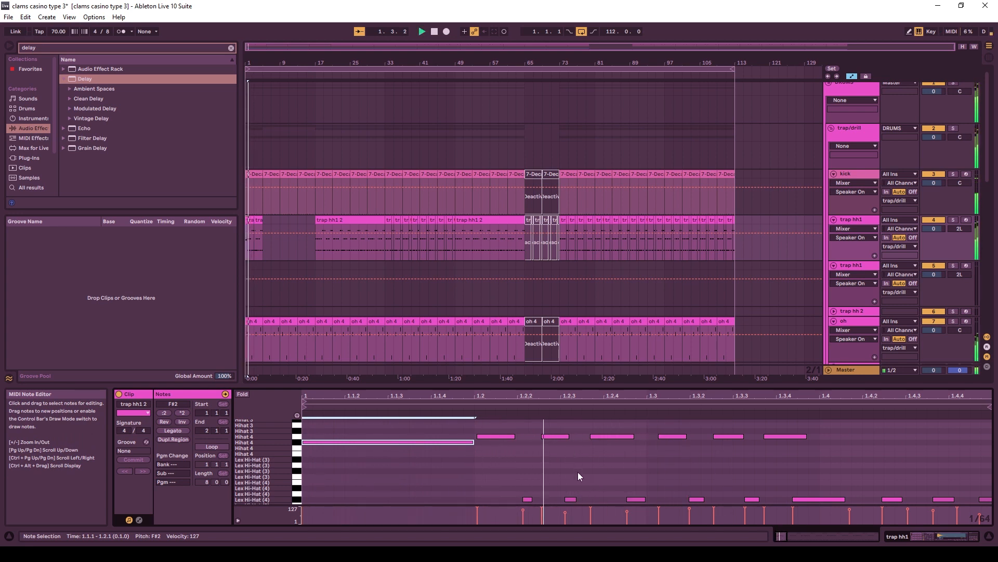
{"action": "left_click_drag", "start_coordinate": [567, 429], "coordinate": [505, 496]}
{"action": "key", "text": "Delete"}
{"action": "left_click", "coordinate": [476, 443]}
{"action": "left_click_drag", "start_coordinate": [476, 442], "coordinate": [581, 448]}
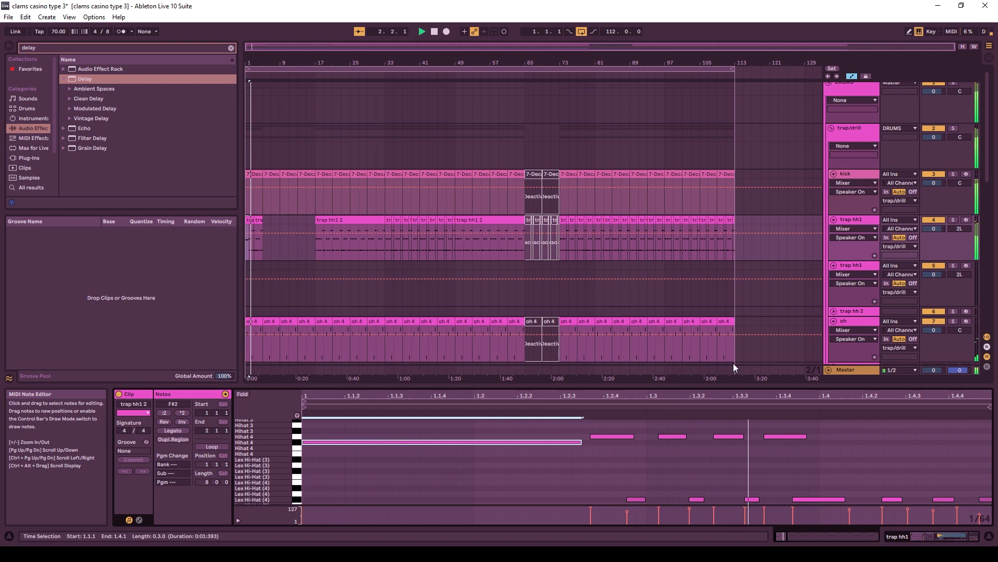
{"action": "left_click_drag", "start_coordinate": [708, 390], "coordinate": [613, 346]}
{"action": "key", "text": "space"}
{"action": "key", "text": "space"}
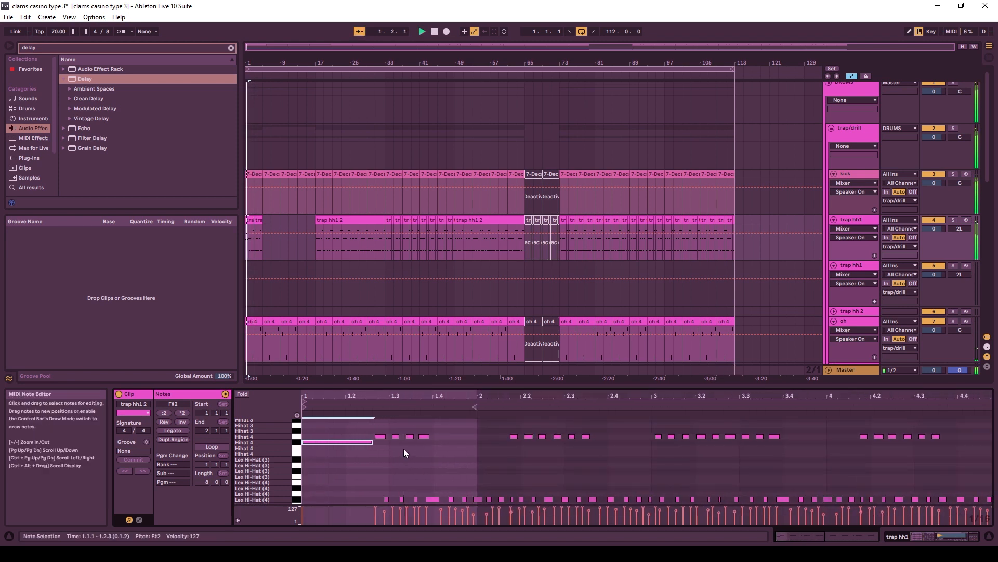
Delete the short hi-hat notes between about 1.3 and 1.4 in the trap hh1 2 clip and replay it with the long opening note selected.
{"action": "left_click_drag", "start_coordinate": [393, 428], "coordinate": [436, 507]}
{"action": "key", "text": "Delete"}
{"action": "left_click", "coordinate": [349, 443]}
{"action": "key", "text": "space"}
{"action": "key", "text": "space"}
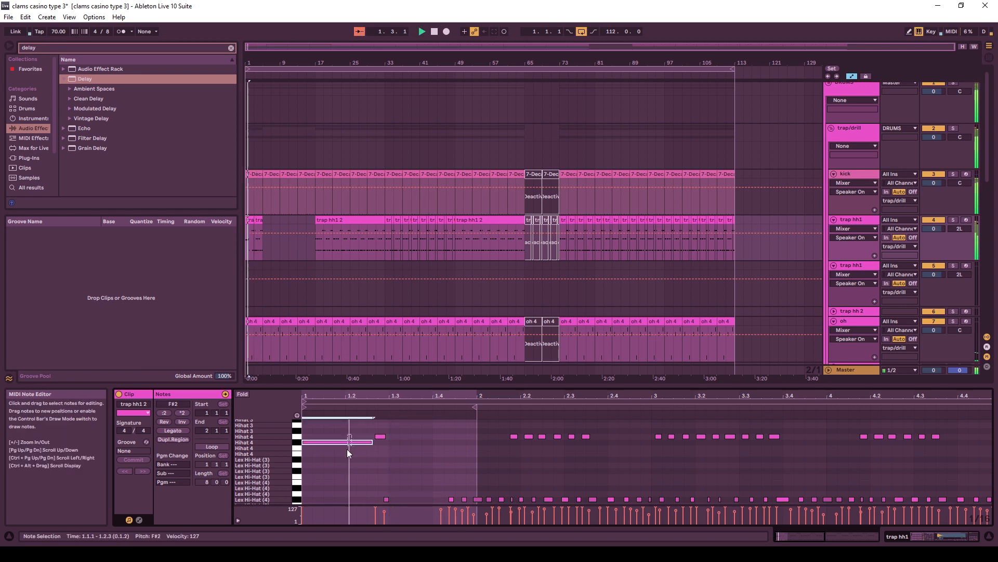
Copy the long F#2 note to 1.3.1, shorten the copy to end at 1.4.2 and replay the hi-hat pattern.
{"action": "left_click_drag", "start_coordinate": [342, 443], "coordinate": [434, 445], "text": "ctrl"}
{"action": "key", "text": "space"}
{"action": "key", "text": "space"}
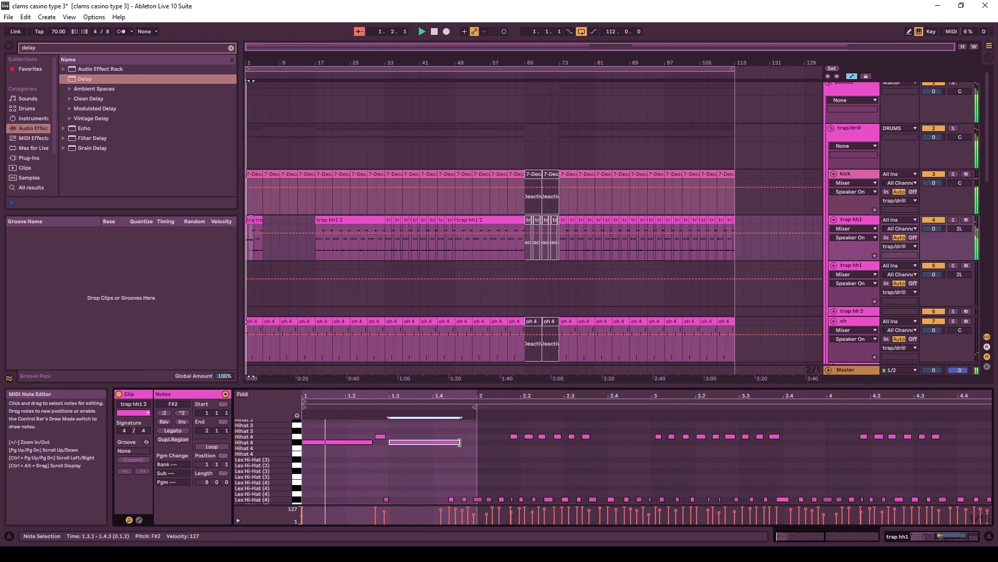
{"action": "scroll", "coordinate": [442, 443], "scroll_direction": "down", "scroll_amount": 2}
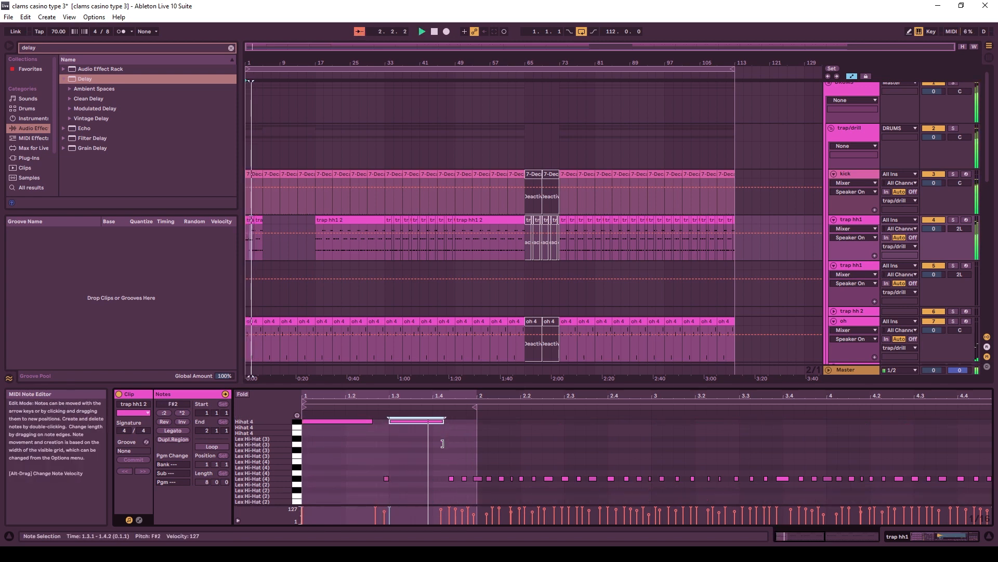
{"action": "scroll", "coordinate": [404, 441], "scroll_direction": "up", "scroll_amount": 2}
{"action": "left_click_drag", "start_coordinate": [391, 441], "coordinate": [401, 443]}
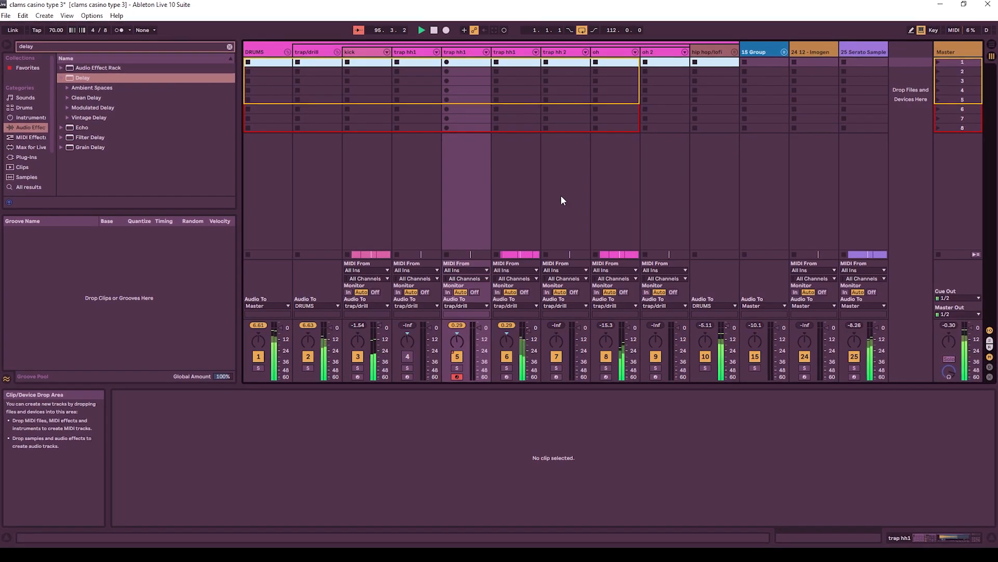
Check the tracks in the Arrangement and Session views and collapse the trap/drill group.
{"action": "key", "text": "Tab"}
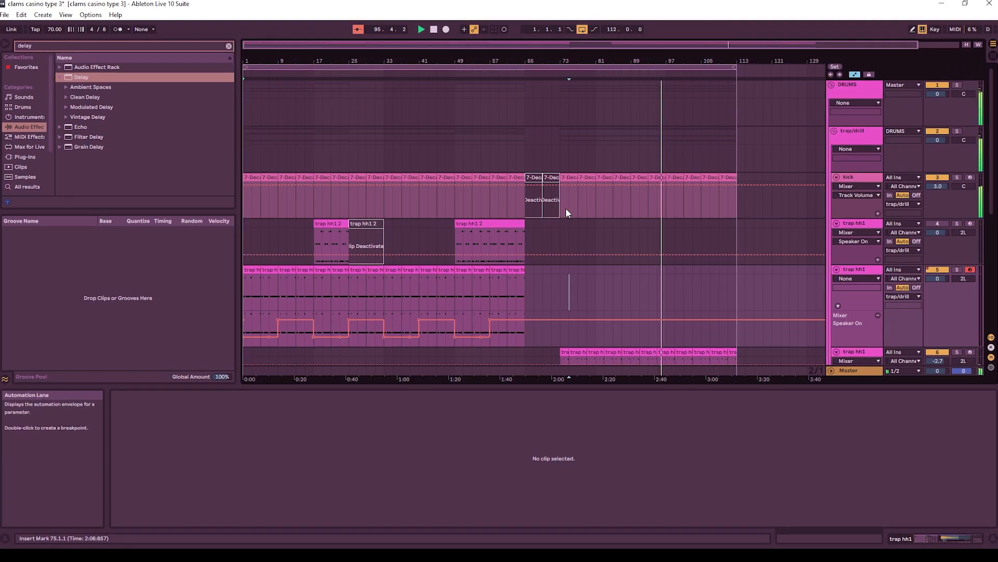
{"action": "key", "text": "Tab"}
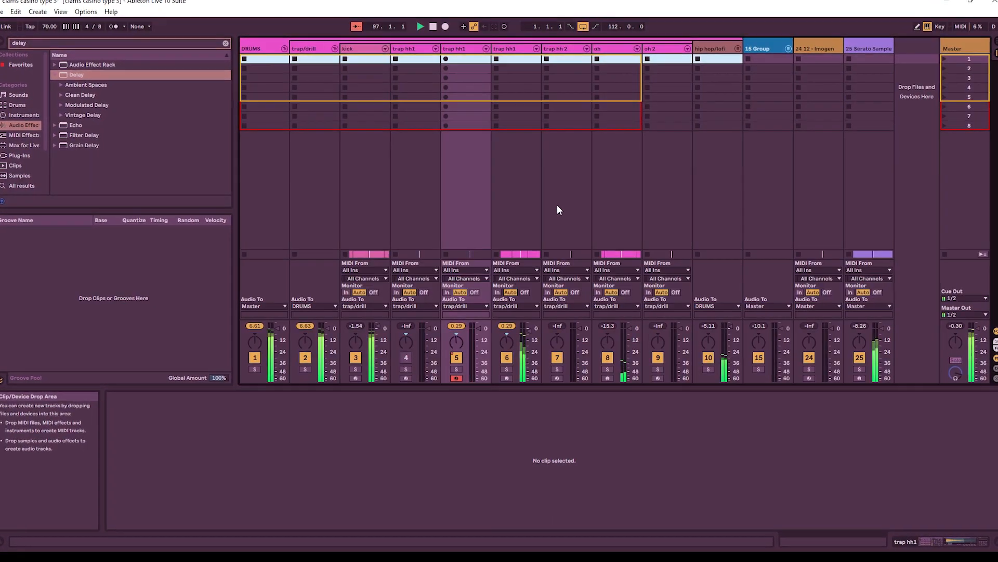
{"action": "left_click", "coordinate": [335, 48]}
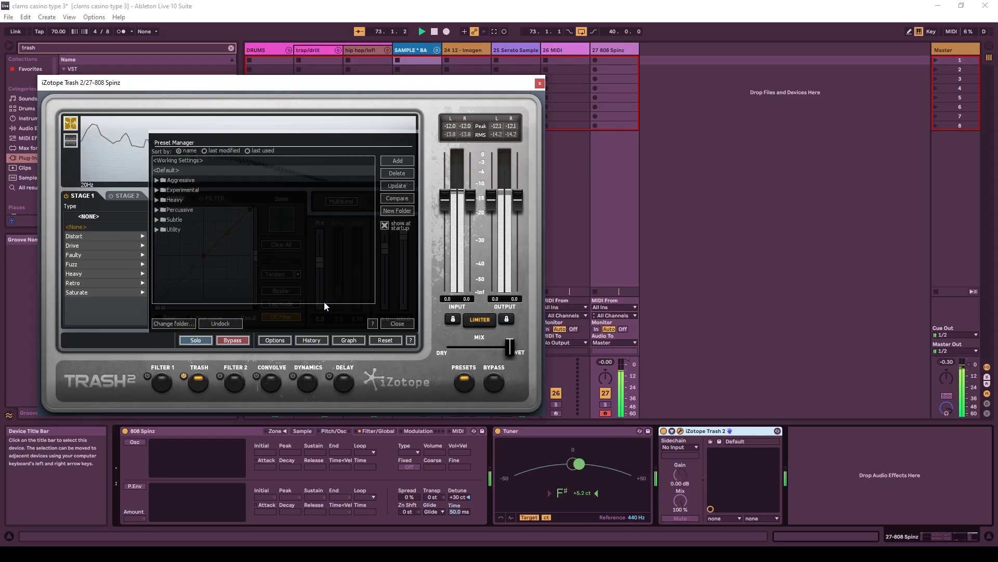
Load the Body Builder preset from the Subtle folder in iZotope Trash 2 on the 808 Spinz track.
{"action": "left_click", "coordinate": [157, 219]}
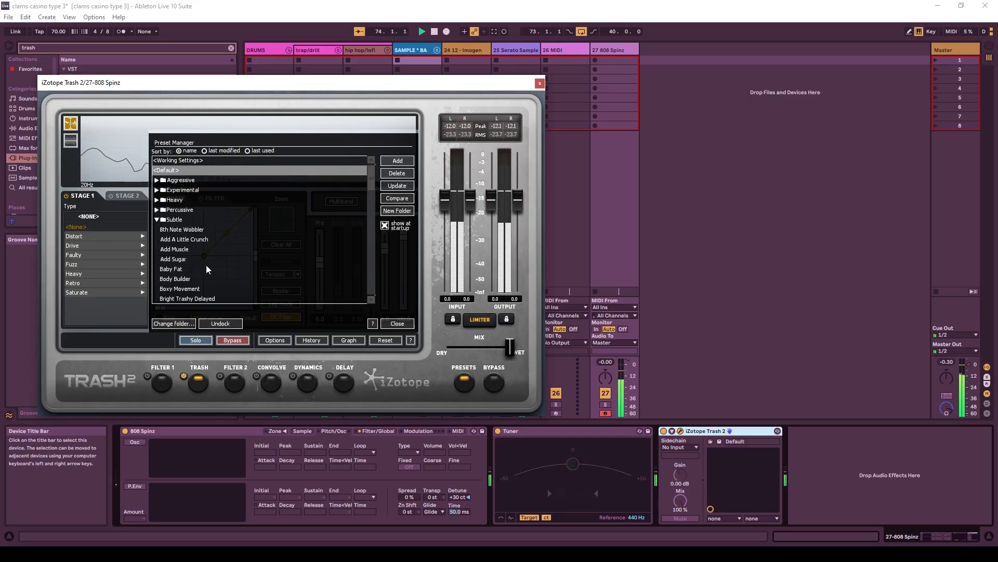
{"action": "left_click", "coordinate": [171, 278]}
{"action": "scroll", "coordinate": [187, 272], "scroll_direction": "down", "scroll_amount": 1}
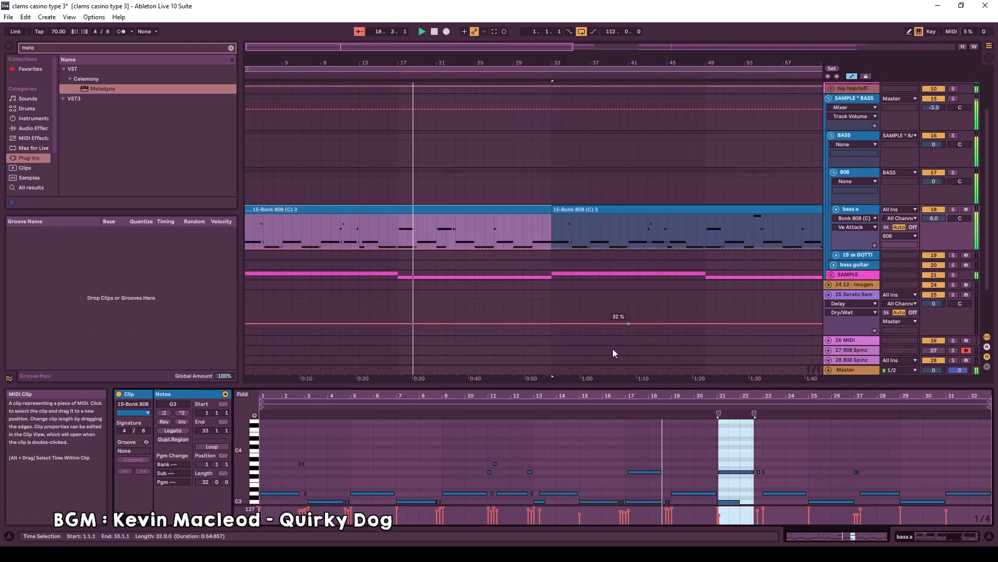
Delete the short notes around bar 11 of the Bonk 808 clip on the bass a track and replay the passage.
{"action": "left_click_drag", "start_coordinate": [502, 476], "coordinate": [467, 460]}
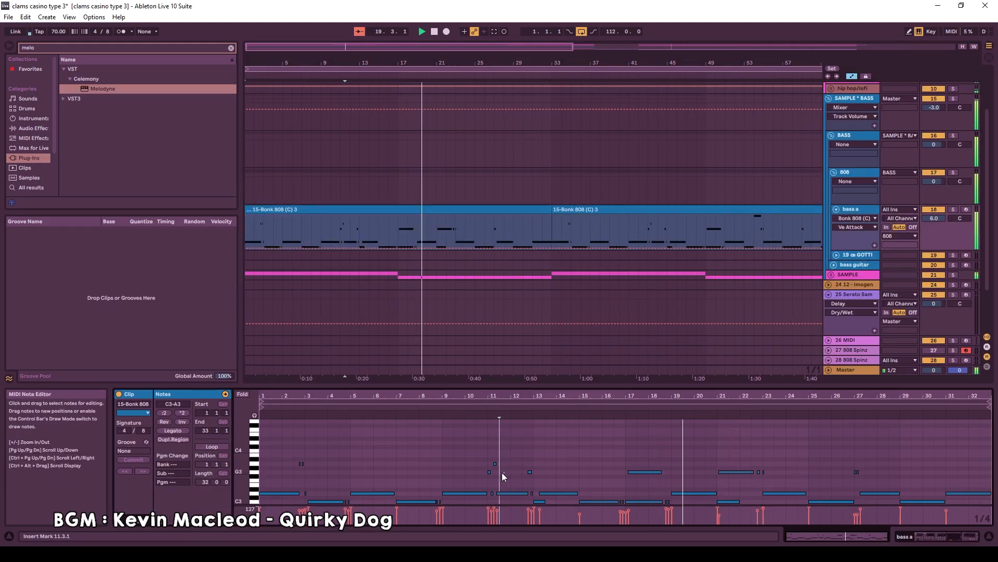
{"action": "key", "text": "Delete"}
{"action": "left_click", "coordinate": [440, 409]}
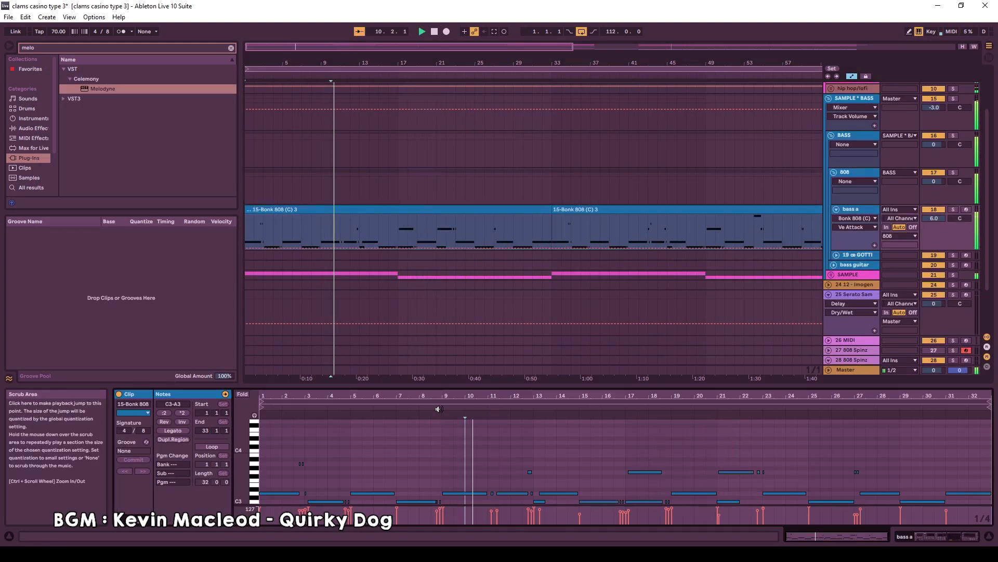
{"action": "mouse_move", "coordinate": [486, 477]}
{"action": "left_mouse_down"}
{"action": "mouse_move", "coordinate": [495, 503]}
{"action": "mouse_move", "coordinate": [489, 493]}
{"action": "left_mouse_up"}
{"action": "key", "text": "Delete"}
{"action": "key", "text": "space"}
{"action": "key", "text": "space"}
Transpose the short G3 note between bars 12 and 13 of the Bonk 808 clip up one octave.
{"action": "mouse_move", "coordinate": [527, 462]}
{"action": "left_mouse_down"}
{"action": "mouse_move", "coordinate": [535, 491]}
{"action": "mouse_move", "coordinate": [533, 476]}
{"action": "left_mouse_up"}
{"action": "key", "text": "shift+Up"}
{"action": "scroll", "coordinate": [525, 471], "scroll_direction": "up", "scroll_amount": 3}
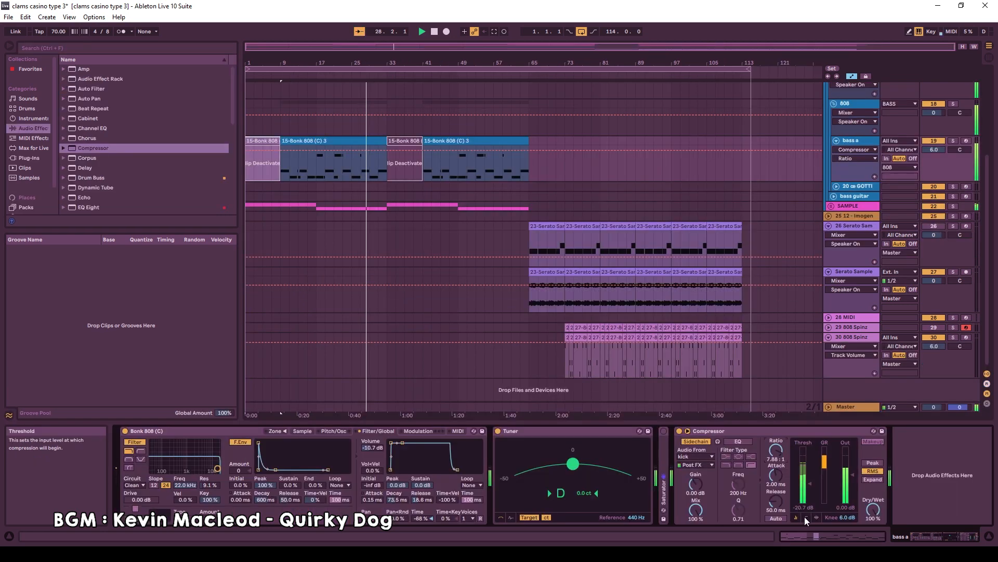
Lower the attack time of the Compressor on the bass a track.
{"action": "left_click", "coordinate": [882, 500]}
{"action": "left_click_drag", "start_coordinate": [776, 474], "coordinate": [776, 494]}
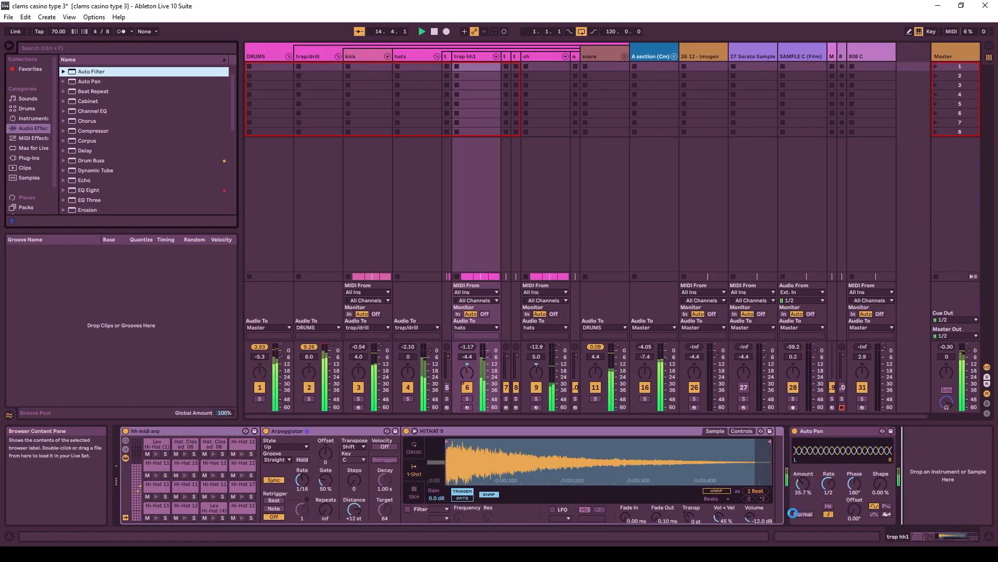
Adjust the Auto Pan rate on the trap hh1 track, using a synced value of 1/2.
{"action": "left_click", "coordinate": [826, 499]}
{"action": "left_click_drag", "start_coordinate": [827, 483], "coordinate": [823, 483]}
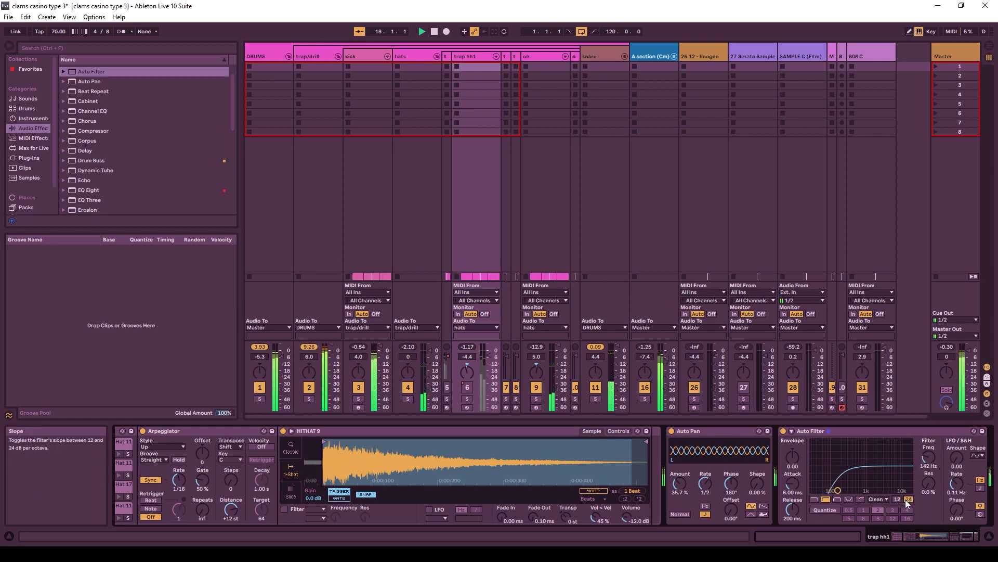
Switch to Photos to consult the note frequency chart, and return to Ableton Live.
{"action": "key", "text": "alt+Tab"}
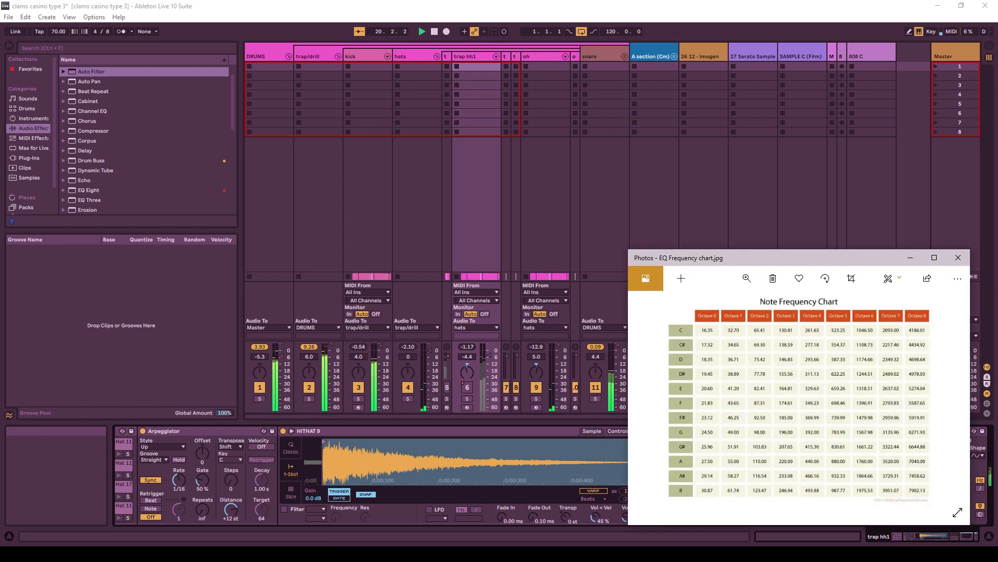
{"action": "key", "text": "alt+Tab"}
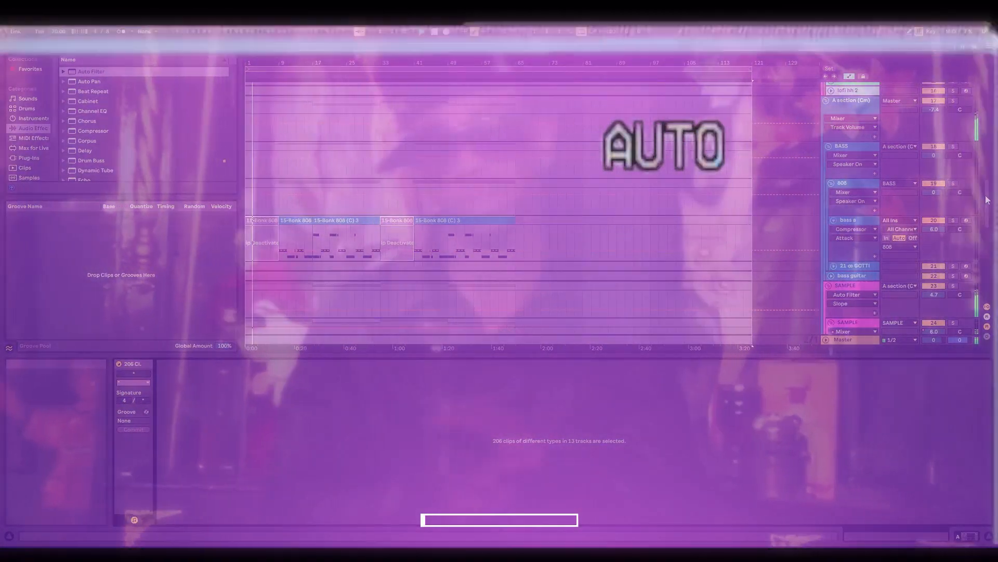
Review the arrangement during playback, examining the tracks from the DRUMS group down to the A section (Cm) and BASS groups.
{"action": "left_click_drag", "start_coordinate": [988, 199], "coordinate": [937, 58]}
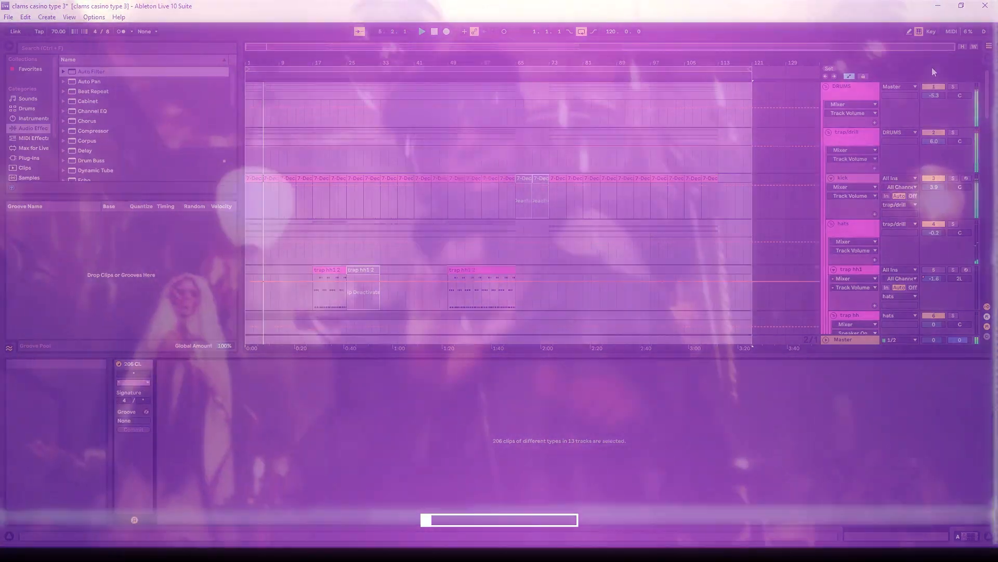
{"action": "scroll", "coordinate": [934, 79], "scroll_direction": "down", "scroll_amount": 1}
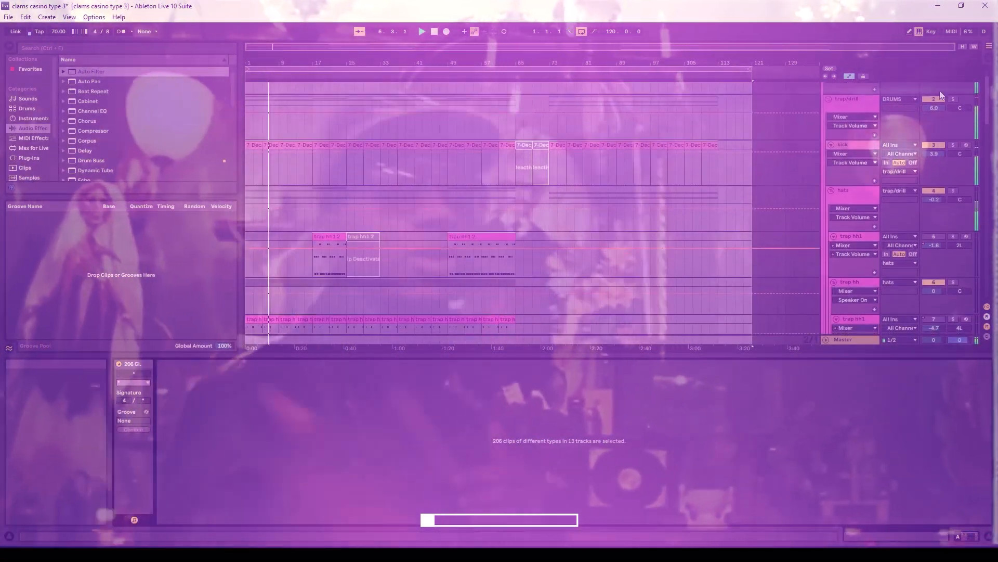
{"action": "scroll", "coordinate": [939, 98], "scroll_direction": "down", "scroll_amount": 2}
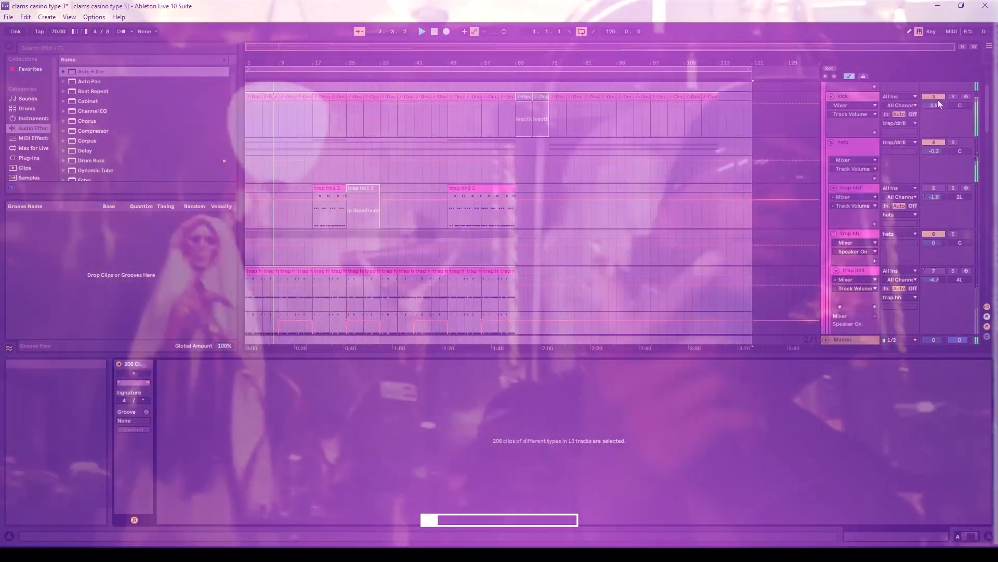
{"action": "scroll", "coordinate": [937, 104], "scroll_direction": "down", "scroll_amount": 2}
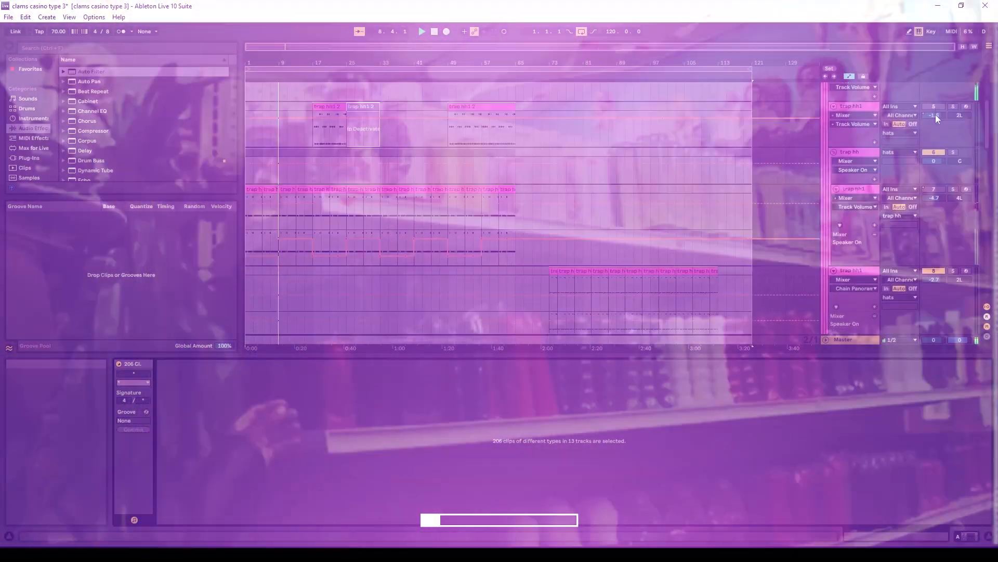
{"action": "scroll", "coordinate": [935, 116], "scroll_direction": "down", "scroll_amount": 2}
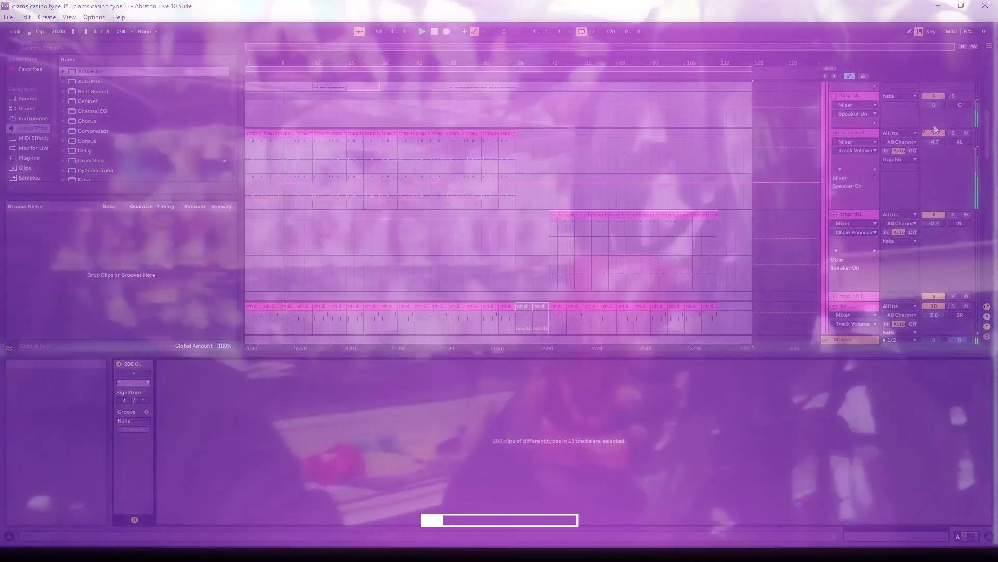
{"action": "scroll", "coordinate": [932, 128], "scroll_direction": "down", "scroll_amount": 1}
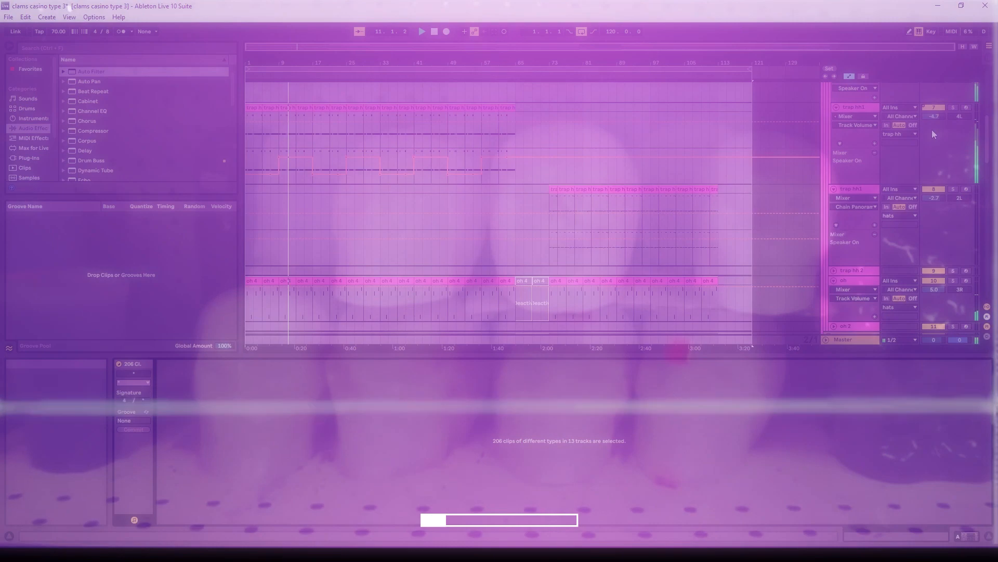
{"action": "scroll", "coordinate": [931, 131], "scroll_direction": "down", "scroll_amount": 1}
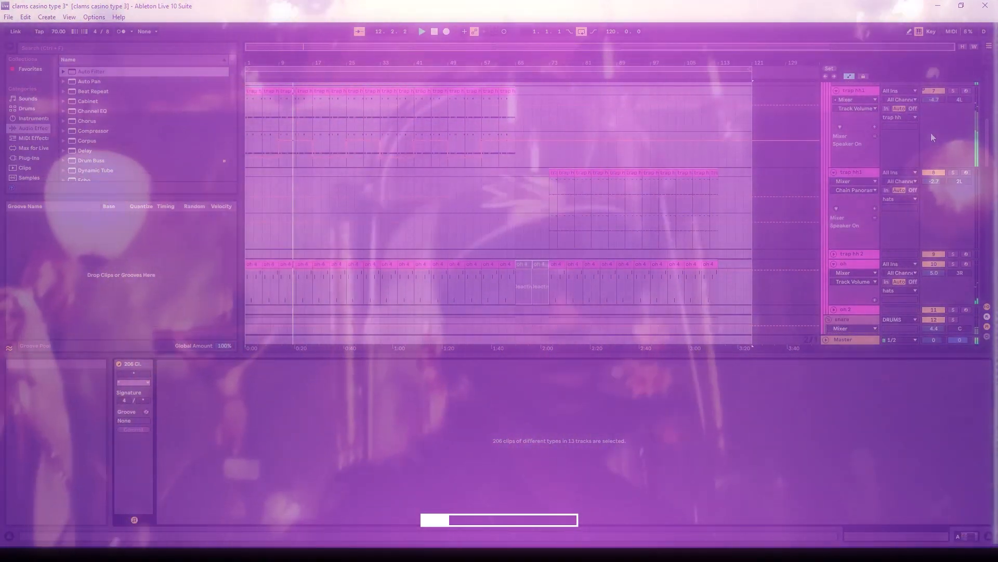
{"action": "scroll", "coordinate": [931, 134], "scroll_direction": "down", "scroll_amount": 1}
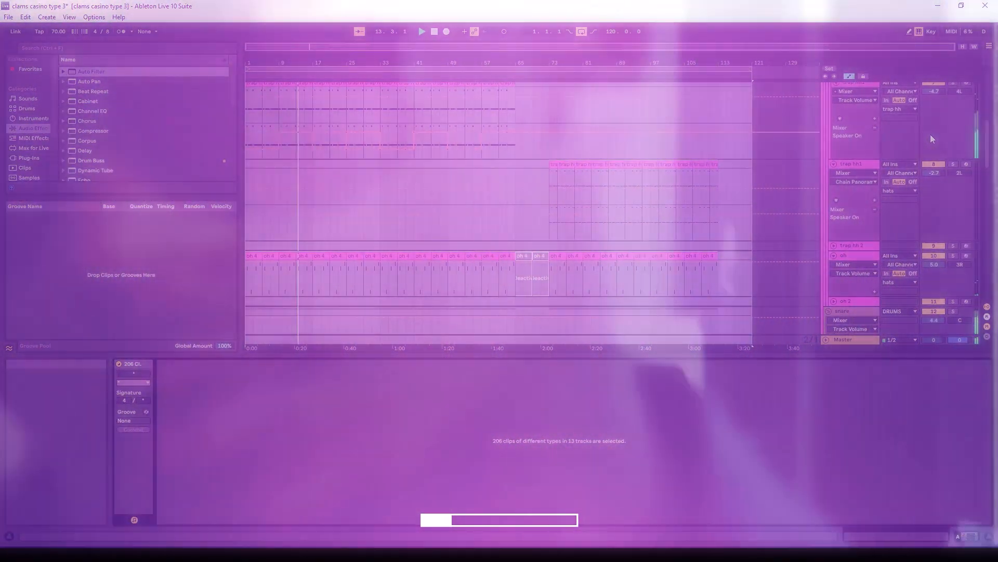
{"action": "scroll", "coordinate": [932, 140], "scroll_direction": "down", "scroll_amount": 1}
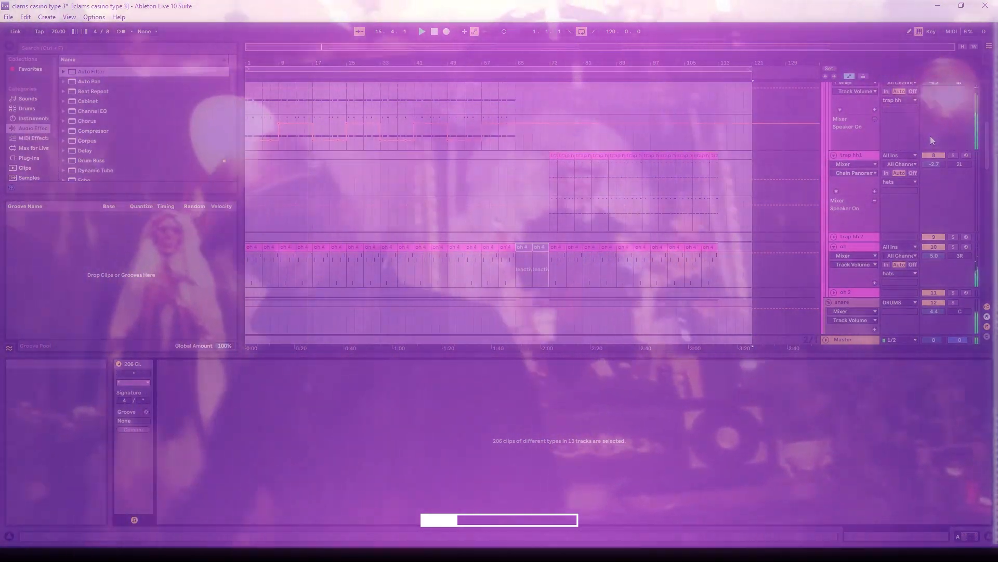
{"action": "scroll", "coordinate": [930, 136], "scroll_direction": "down", "scroll_amount": 1}
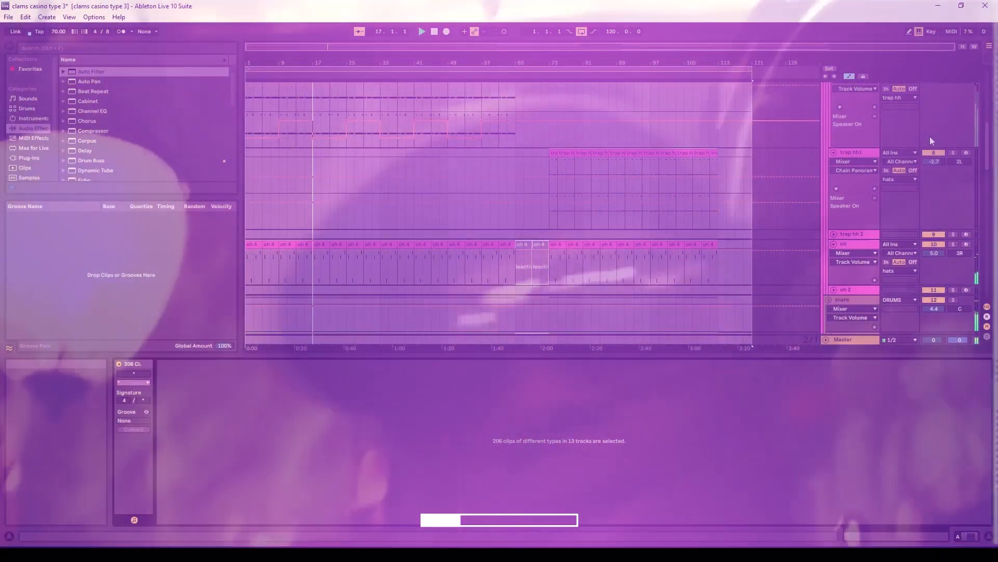
{"action": "scroll", "coordinate": [928, 137], "scroll_direction": "down", "scroll_amount": 3}
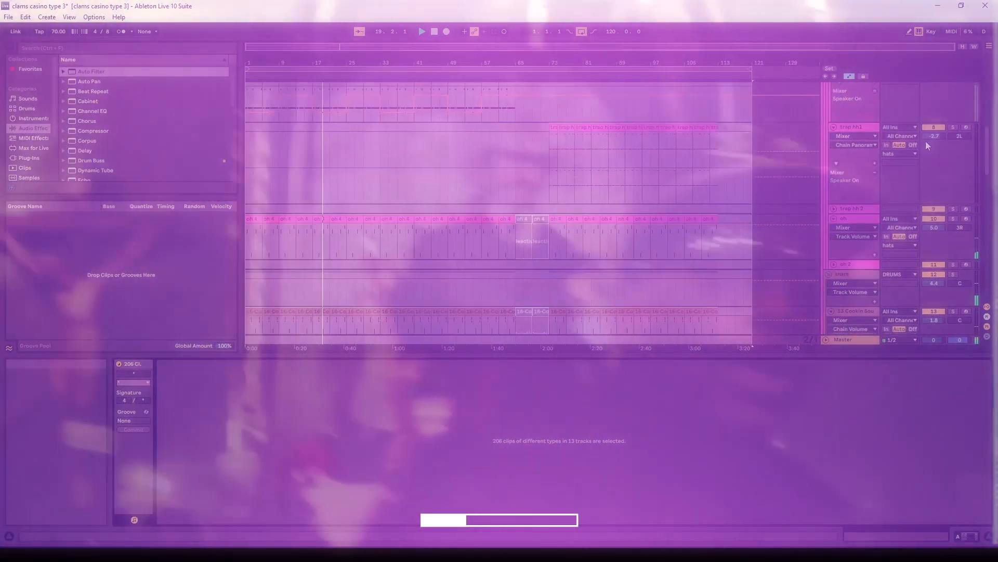
{"action": "scroll", "coordinate": [926, 140], "scroll_direction": "down", "scroll_amount": 3}
{"action": "scroll", "coordinate": [924, 144], "scroll_direction": "down", "scroll_amount": 2}
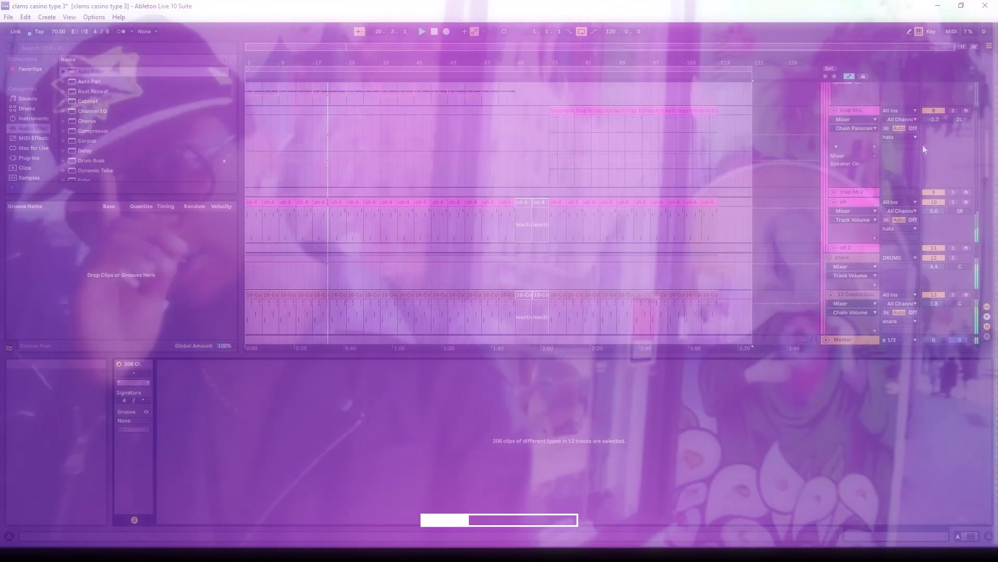
{"action": "scroll", "coordinate": [923, 146], "scroll_direction": "down", "scroll_amount": 4}
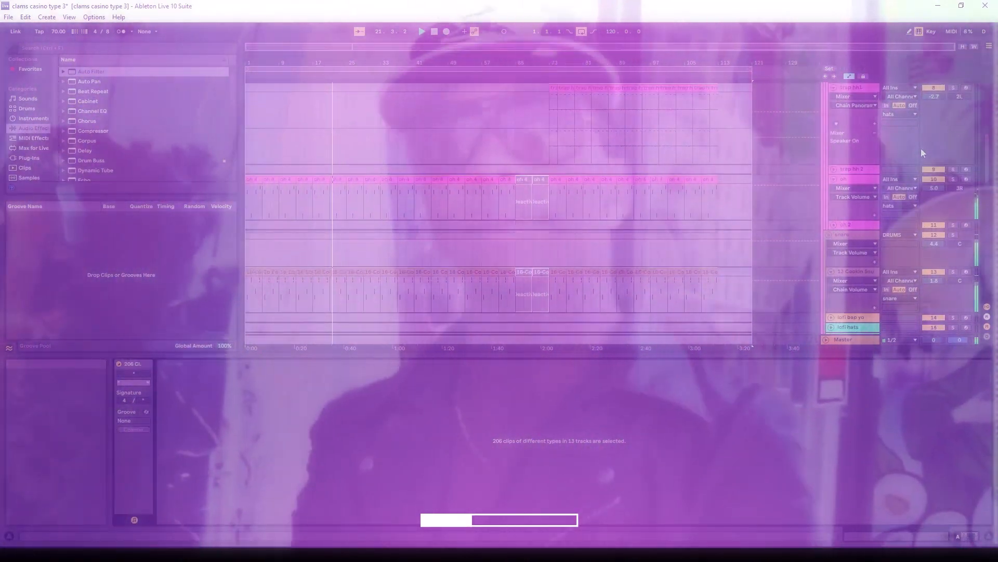
{"action": "scroll", "coordinate": [921, 154], "scroll_direction": "down", "scroll_amount": 4}
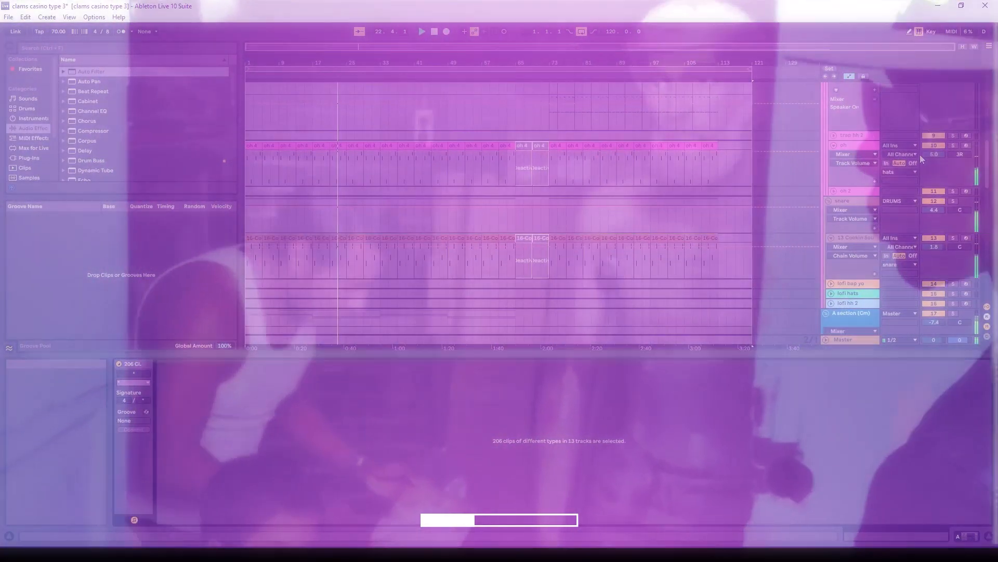
{"action": "scroll", "coordinate": [917, 157], "scroll_direction": "down", "scroll_amount": 8}
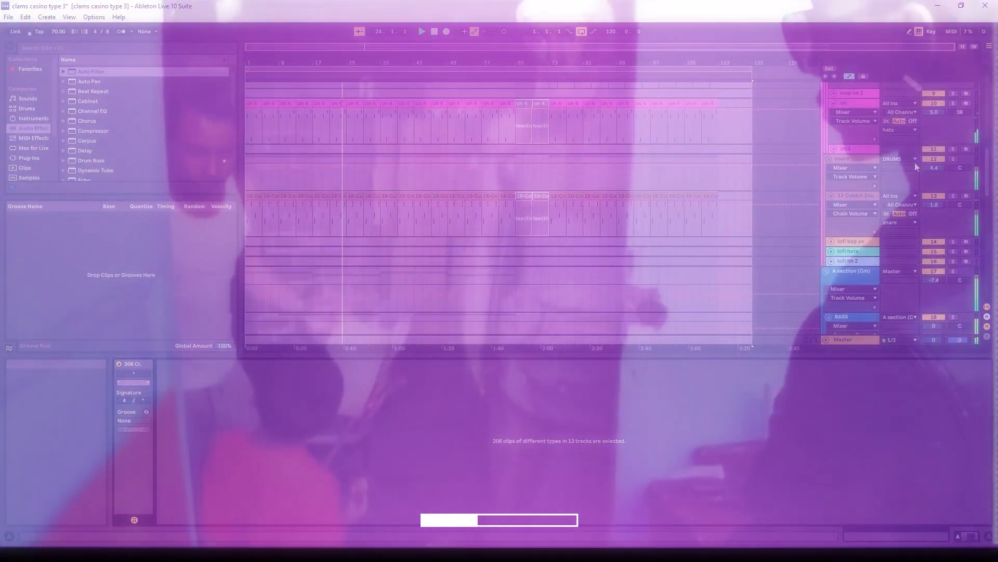
Examine the lower arrangement tracks during playback, from the snare and lofi tracks through the BASS group to the clips in the SAMPLE group.
{"action": "scroll", "coordinate": [913, 170], "scroll_direction": "down", "scroll_amount": 6}
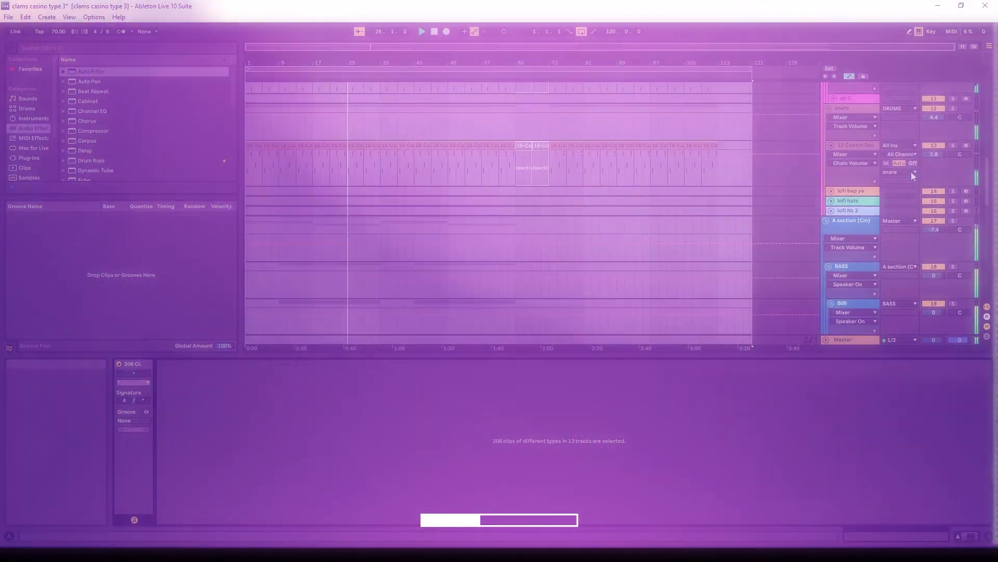
{"action": "scroll", "coordinate": [908, 177], "scroll_direction": "down", "scroll_amount": 6}
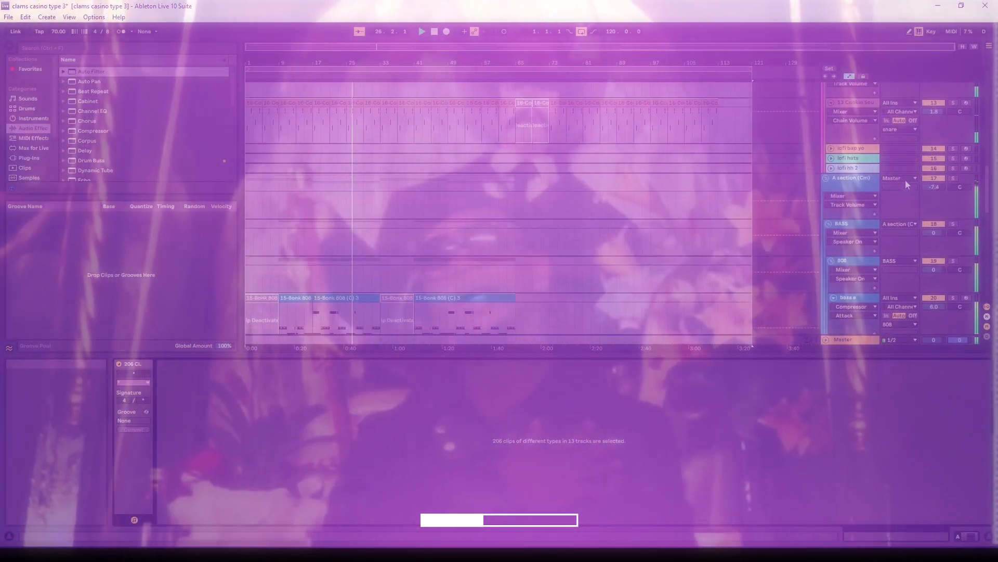
{"action": "scroll", "coordinate": [903, 186], "scroll_direction": "down", "scroll_amount": 8}
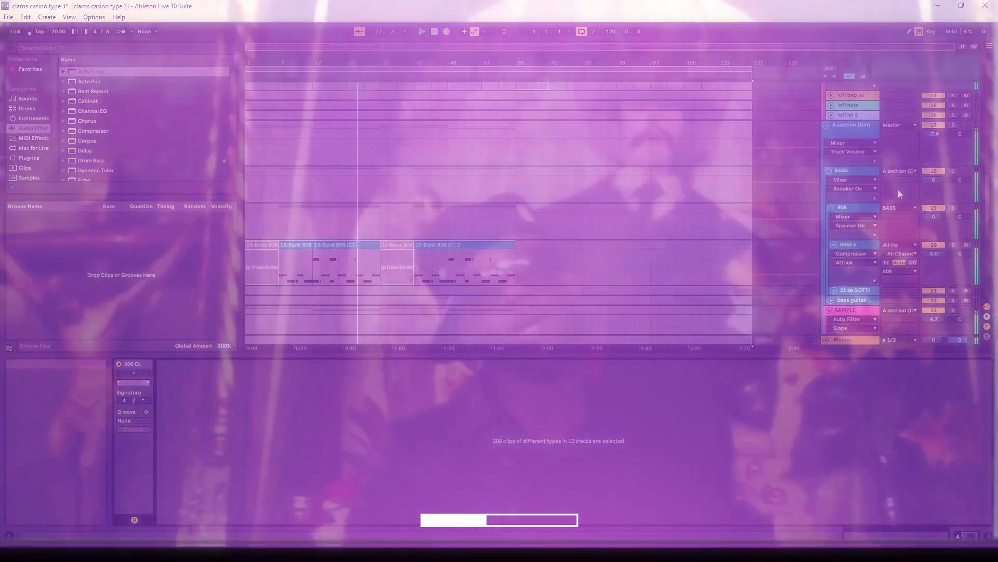
{"action": "scroll", "coordinate": [897, 194], "scroll_direction": "down", "scroll_amount": 6}
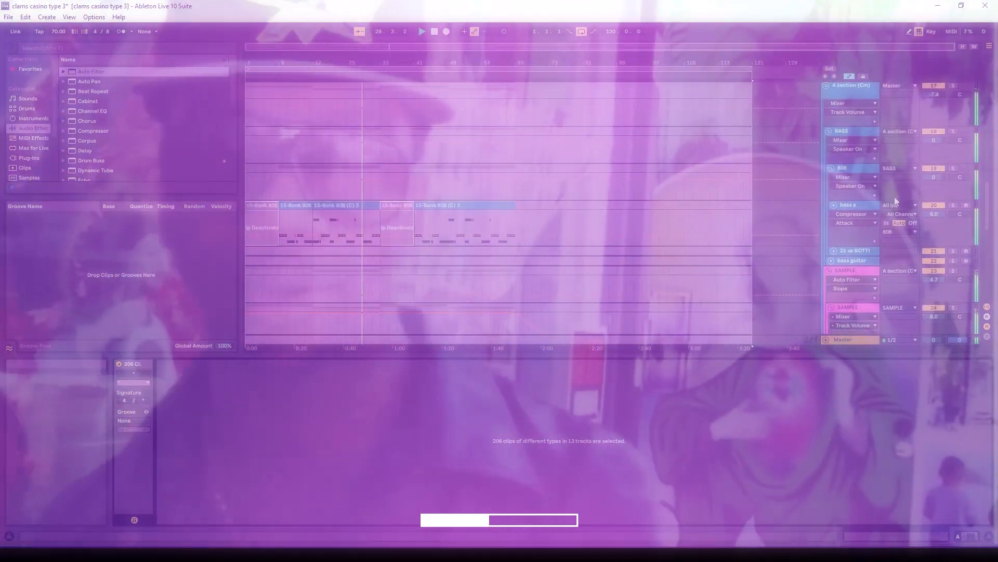
{"action": "scroll", "coordinate": [891, 204], "scroll_direction": "down", "scroll_amount": 8}
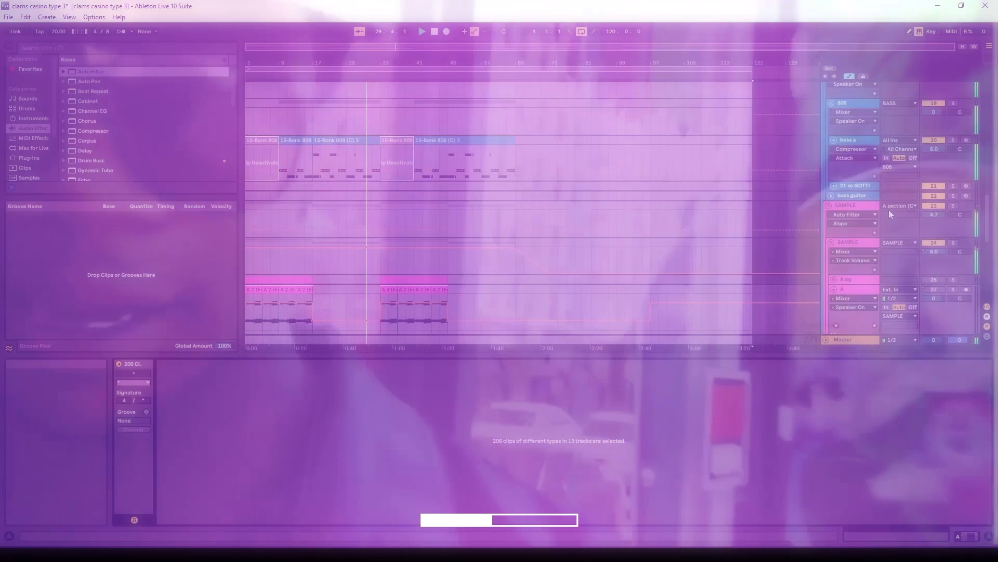
{"action": "scroll", "coordinate": [886, 216], "scroll_direction": "down", "scroll_amount": 10}
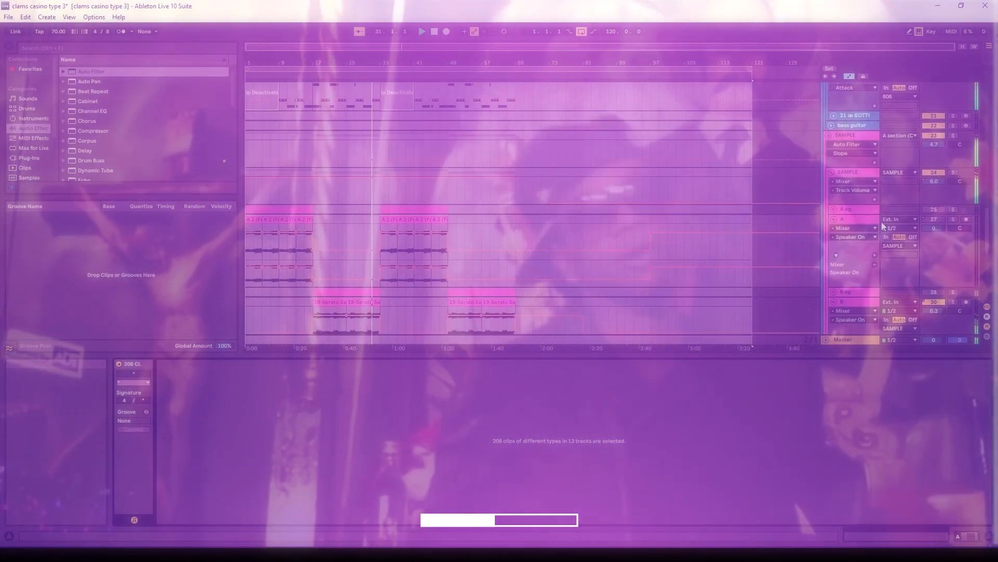
{"action": "scroll", "coordinate": [883, 228], "scroll_direction": "down", "scroll_amount": 5}
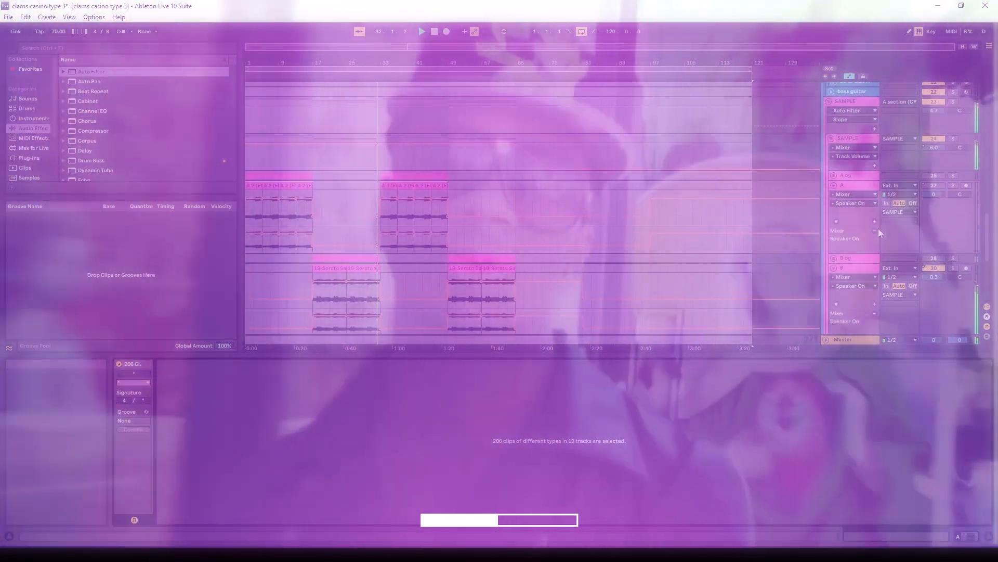
{"action": "scroll", "coordinate": [878, 230], "scroll_direction": "down", "scroll_amount": 3}
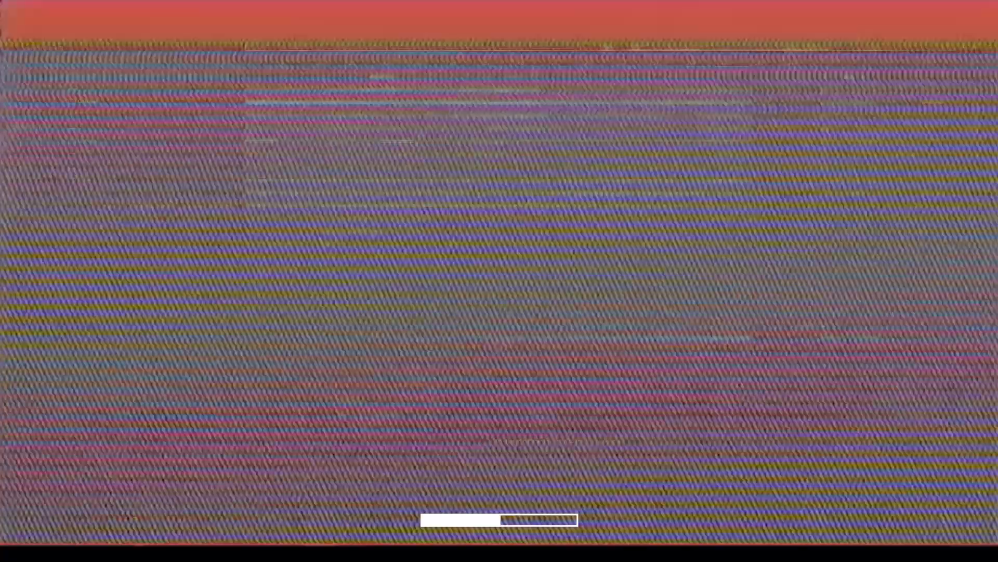